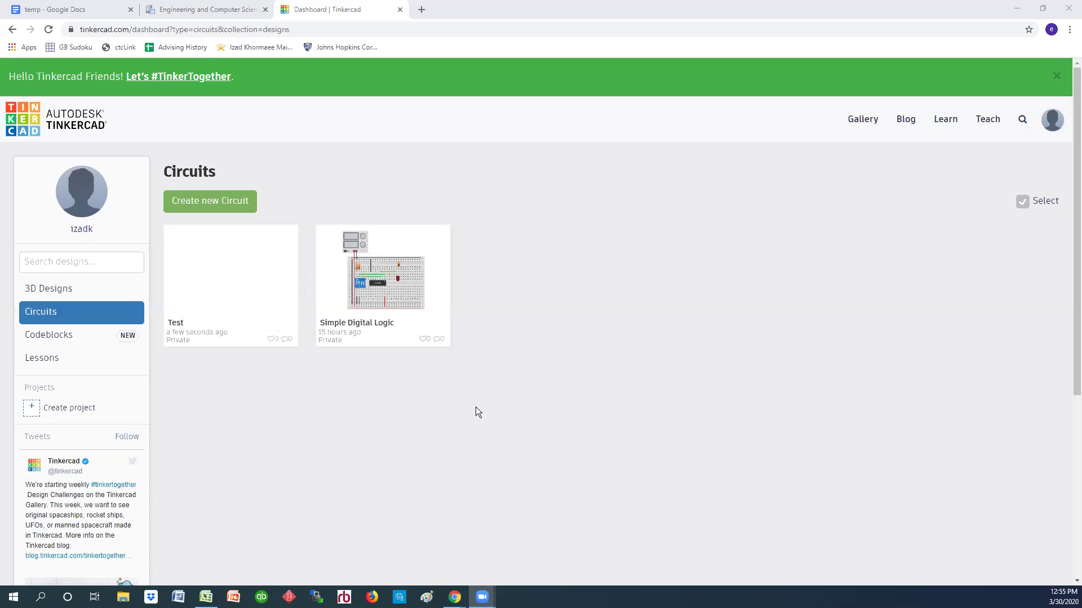
- Open the existing Test circuit from the Tinkercad Circuits dashboard for editing
left_click(107, 11)
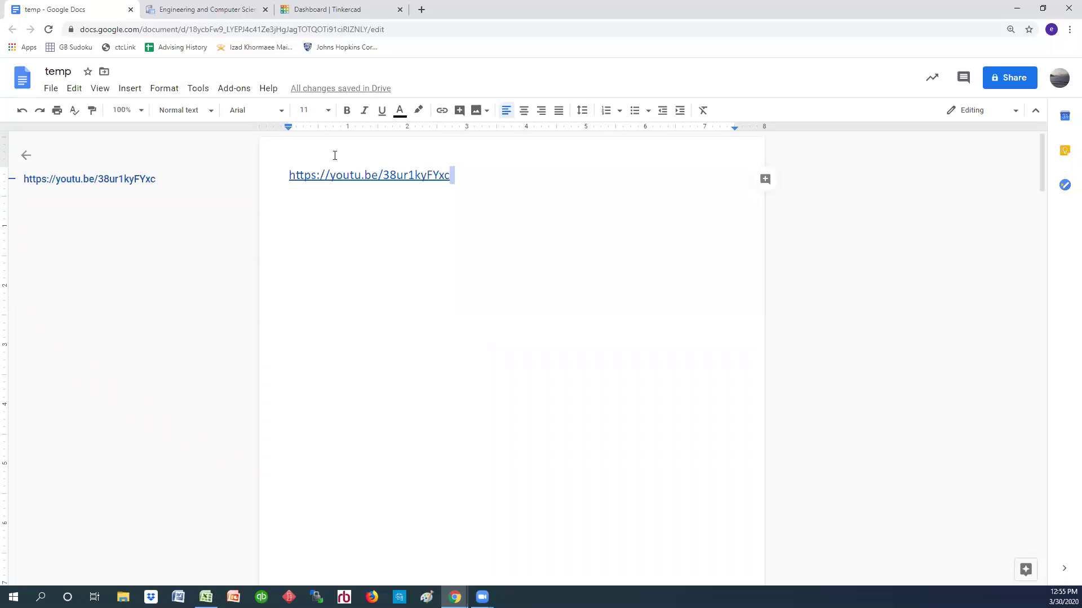
left_click(324, 13)
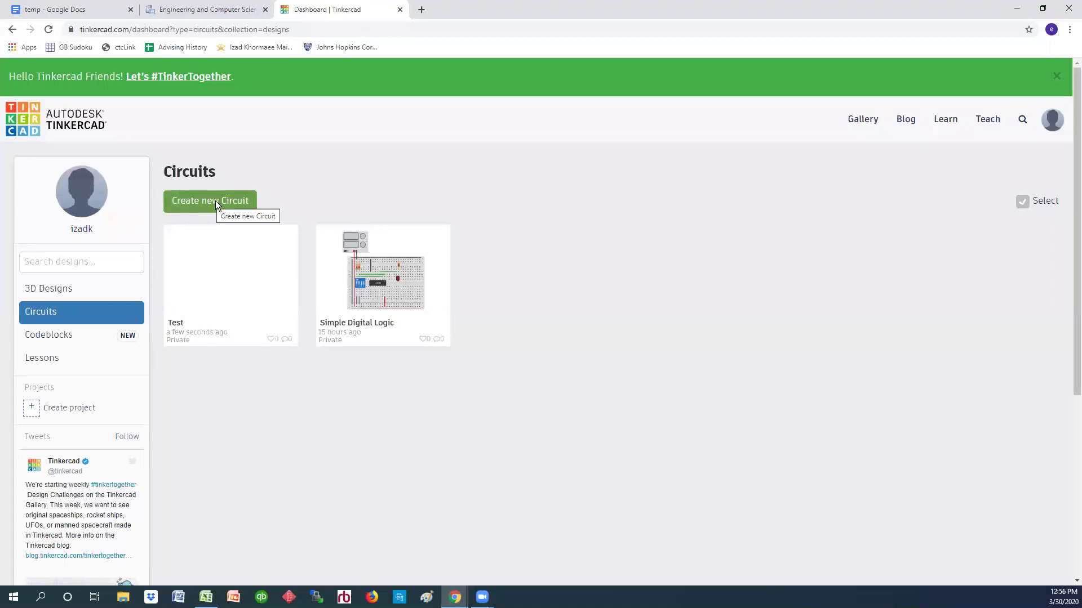
left_click(217, 286)
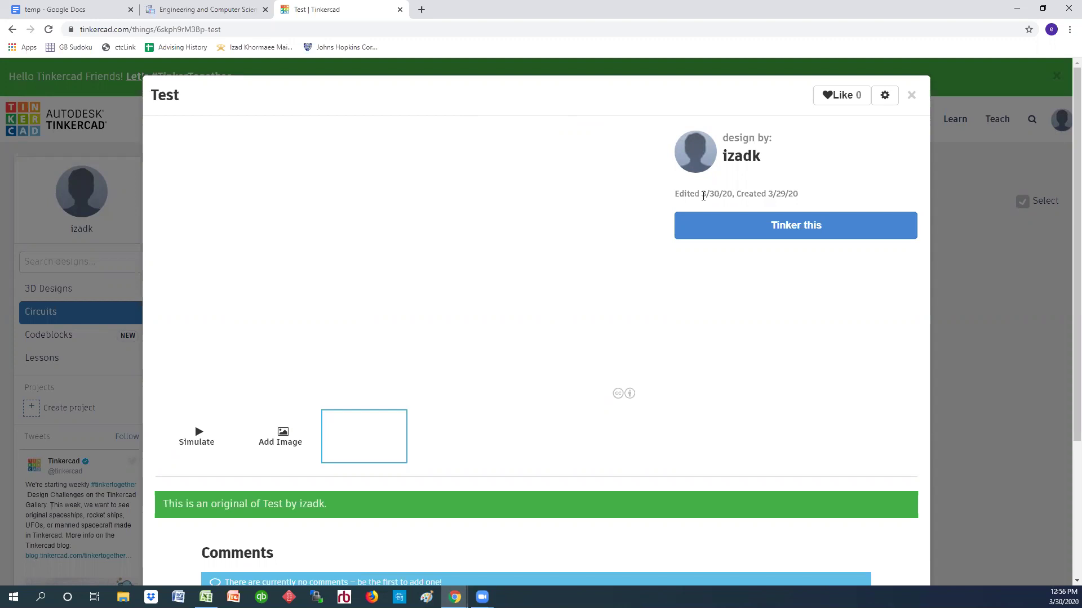
left_click(732, 224)
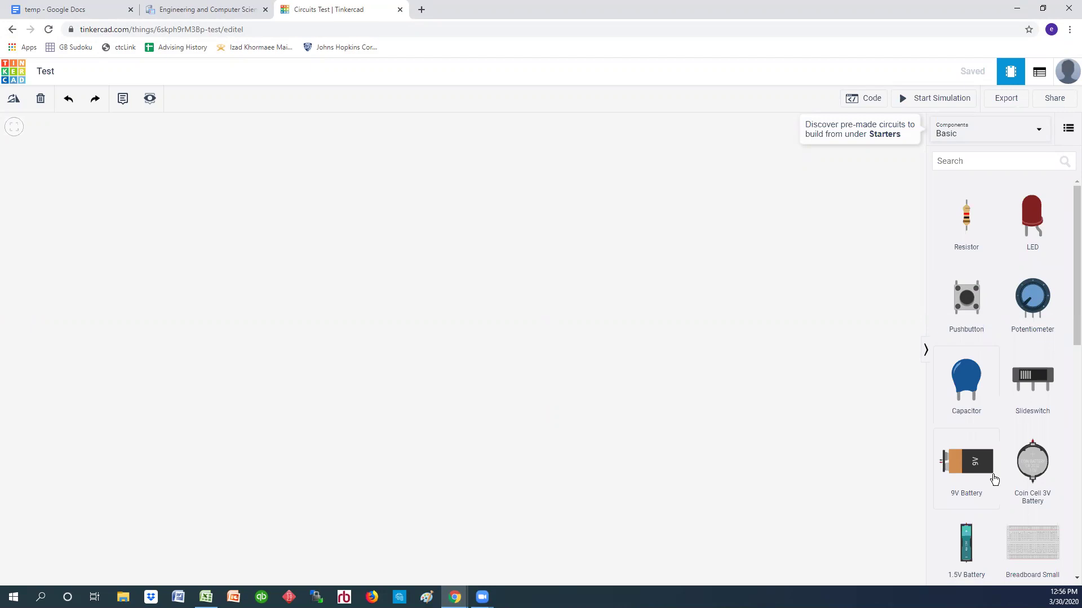
left_click(1068, 130)
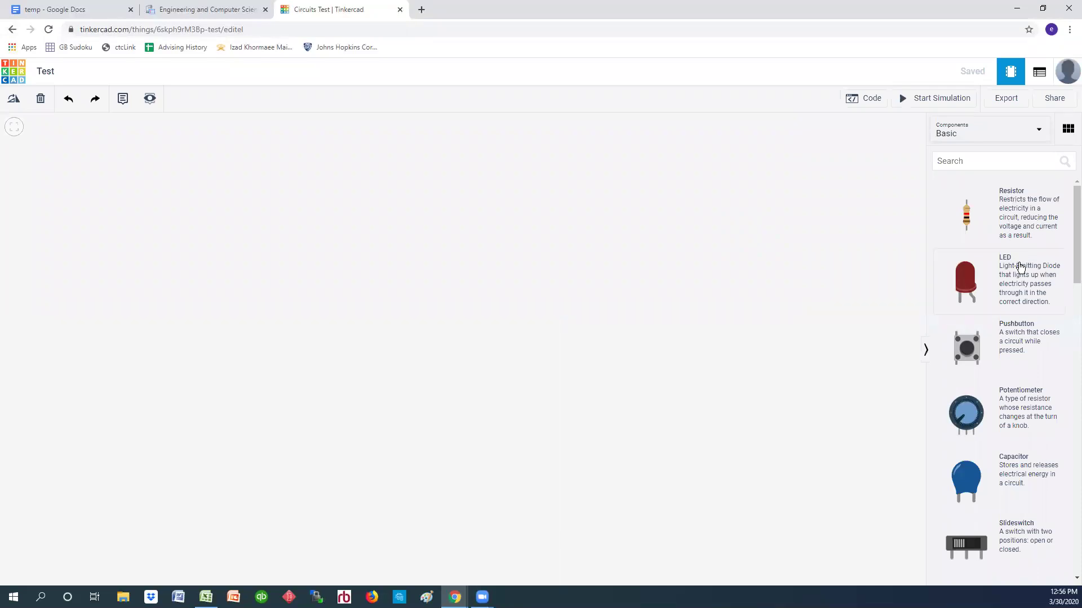
left_click(1067, 133)
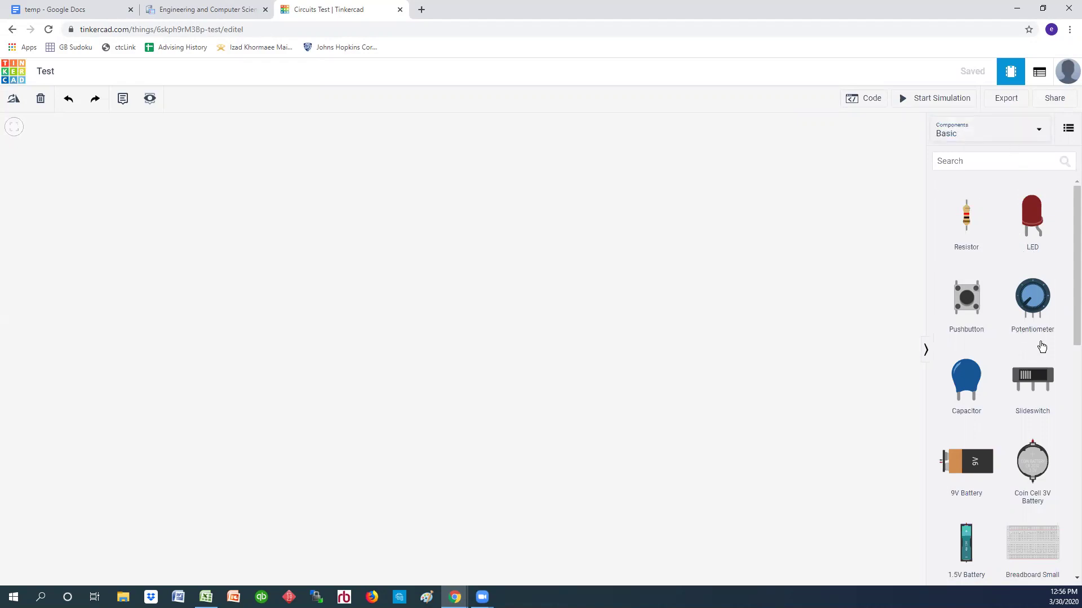
scroll(1006, 341, "down", 5)
scroll(1007, 342, "up", 4)
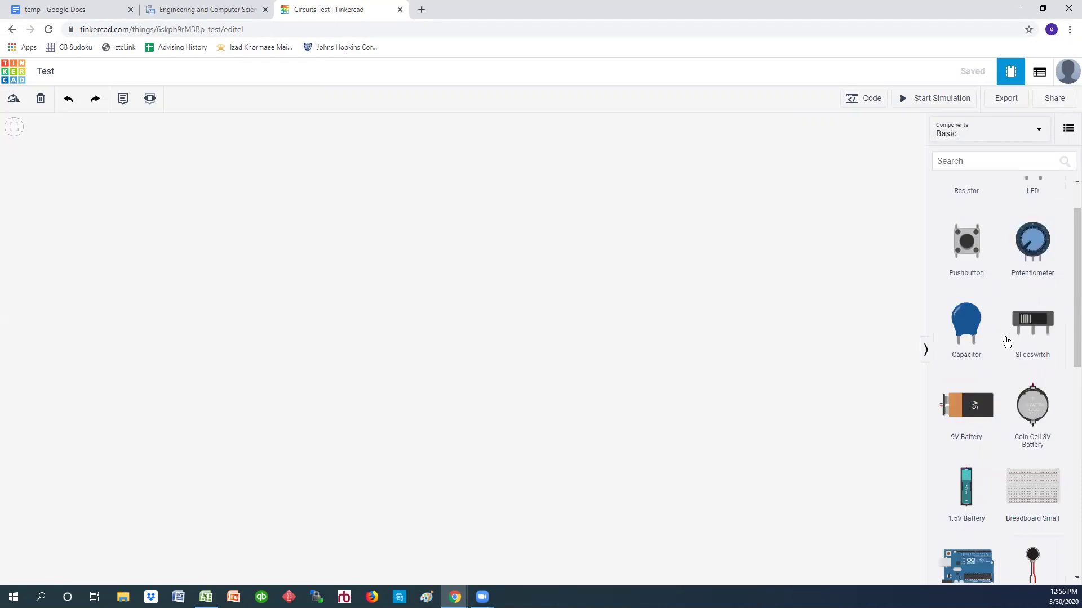
- Place a full-size breadboard from the complete component library in the workspace and name it "proto board"
left_click(1000, 136)
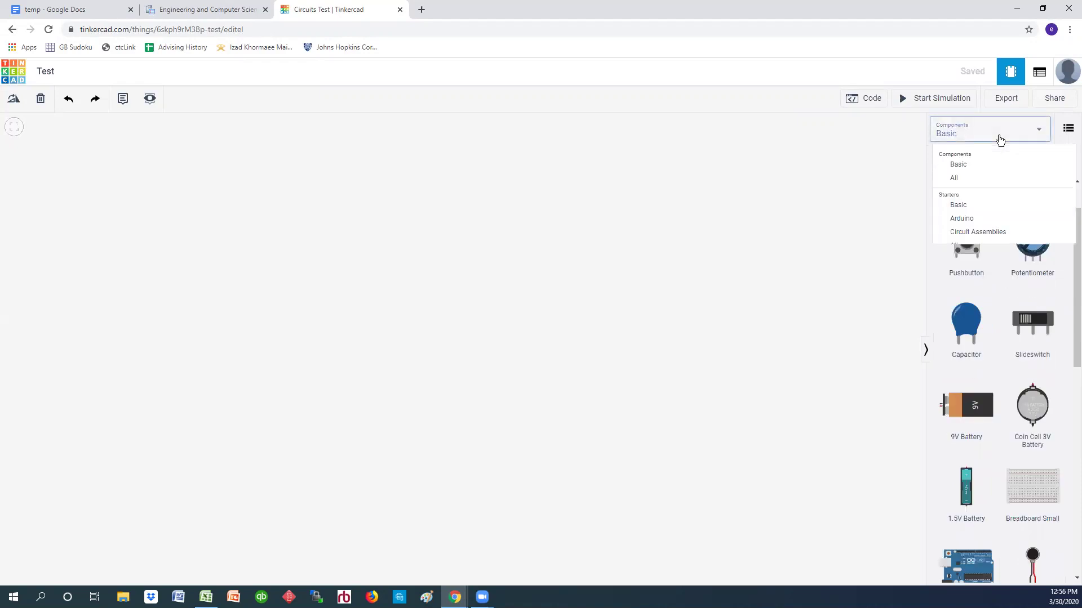
left_click(991, 179)
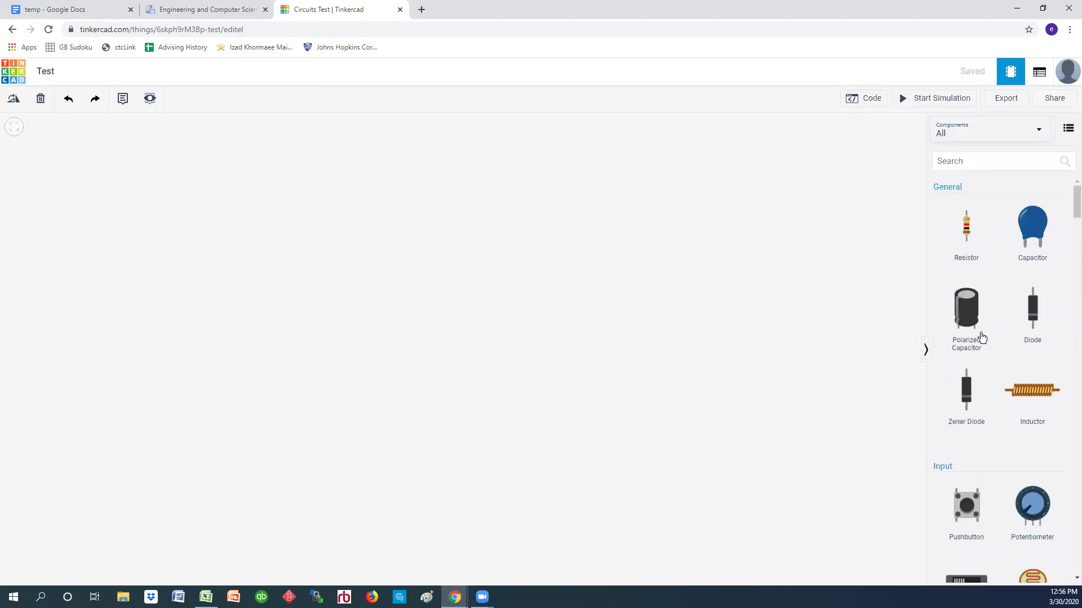
scroll(982, 331, "down", 10)
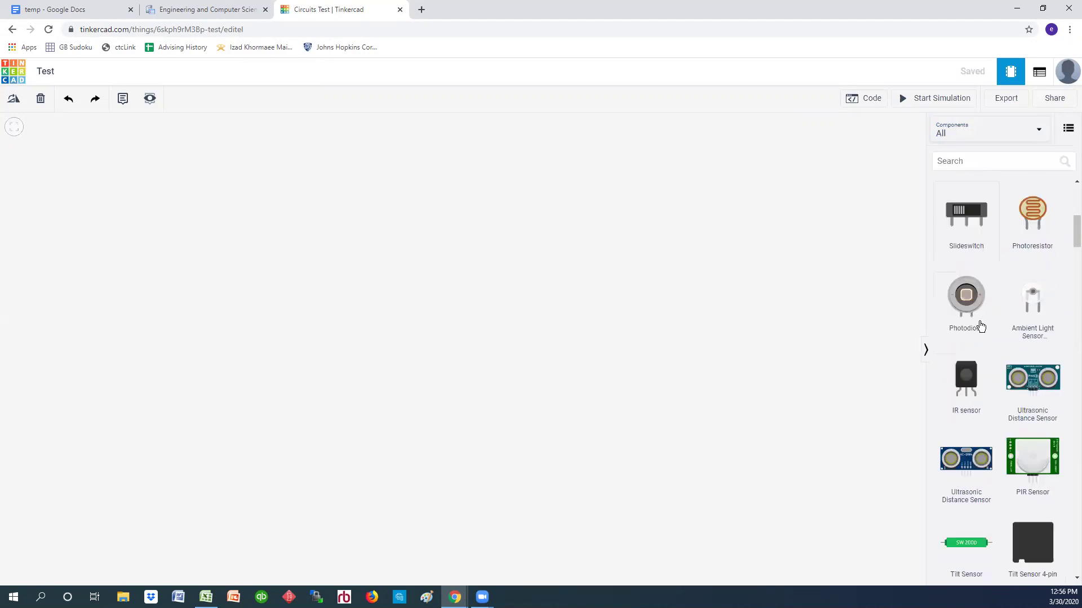
scroll(979, 324, "down", 10)
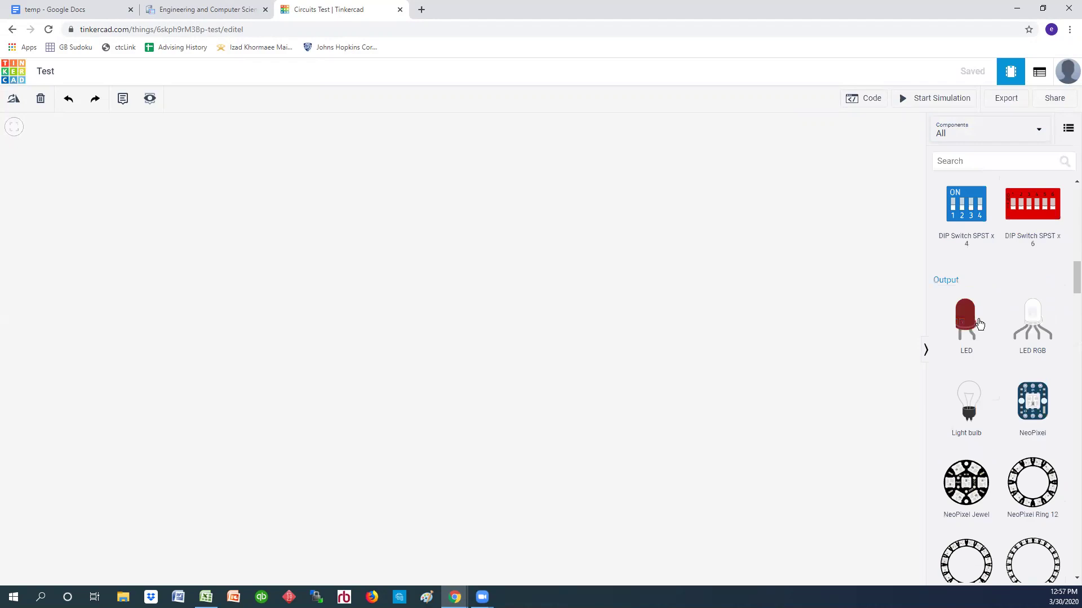
scroll(979, 324, "down", 10)
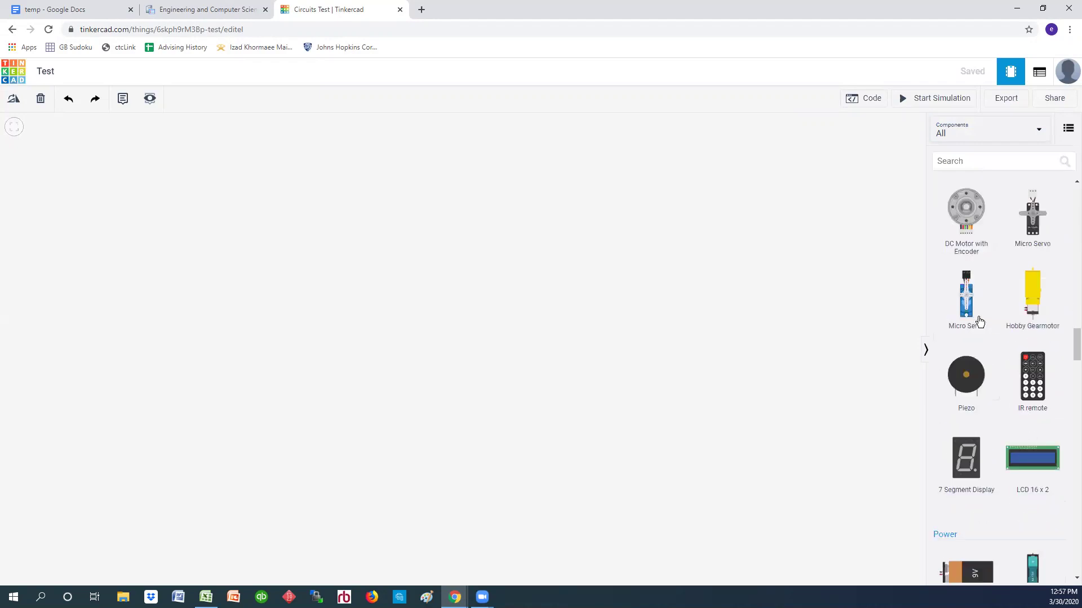
scroll(980, 321, "down", 5)
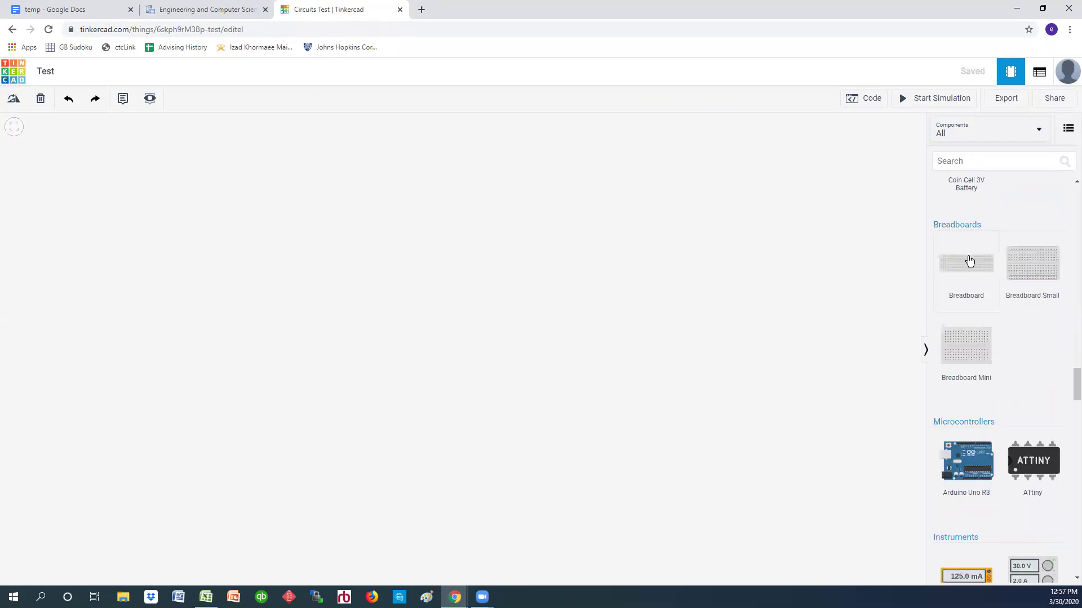
mouse_move(951, 274)
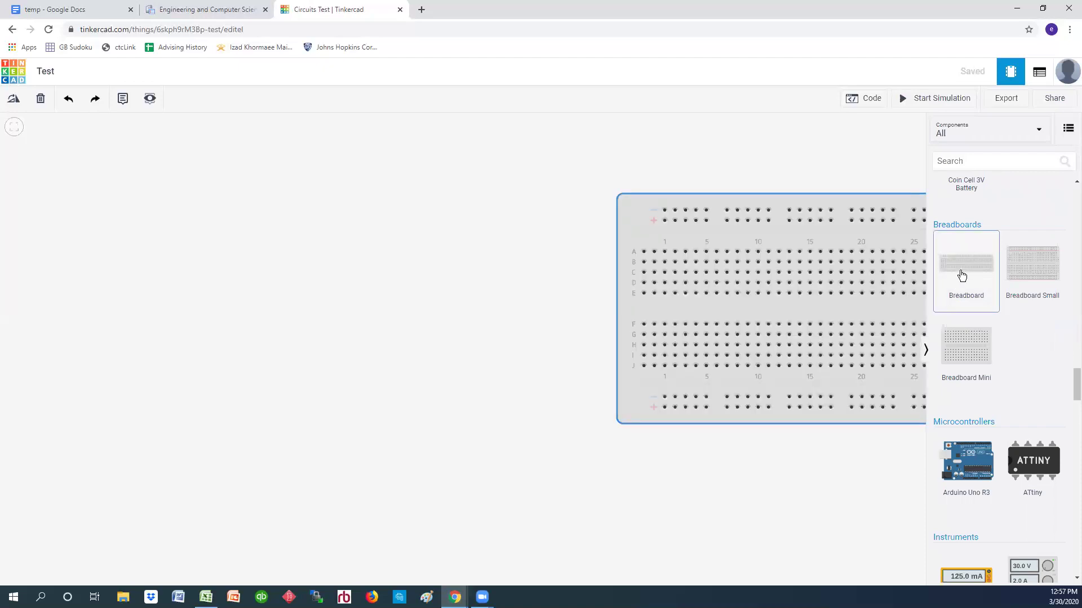
left_click_drag(961, 275, 467, 423)
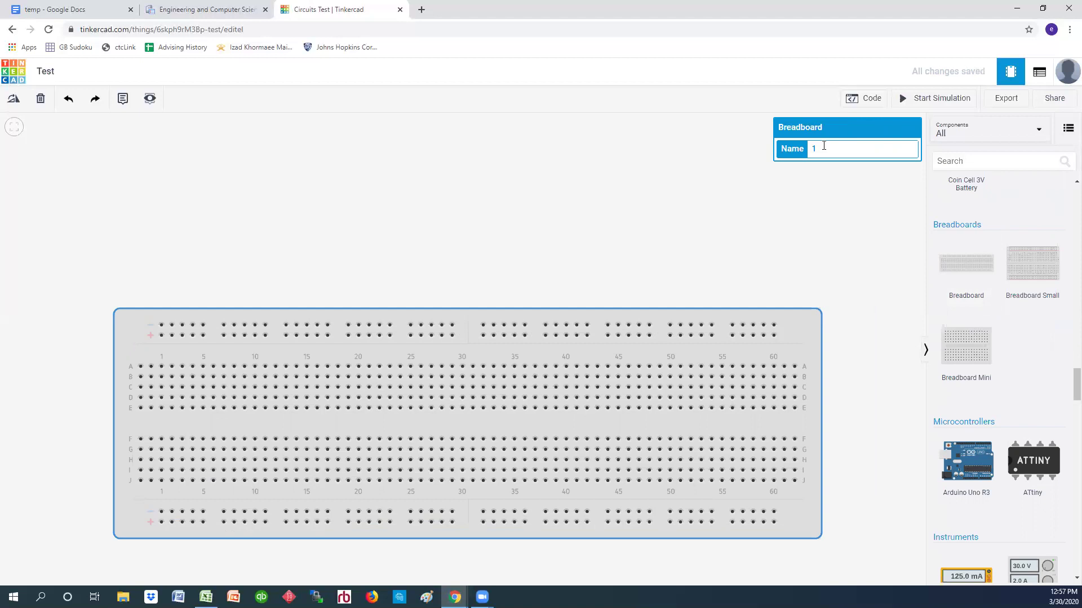
left_click_drag(823, 149, 805, 148)
type("board")
- Place a 74HC08 quad AND gate across the breadboard's centre gap at columns 15 to 21, and shift the board higher in the workspace
left_click(952, 161)
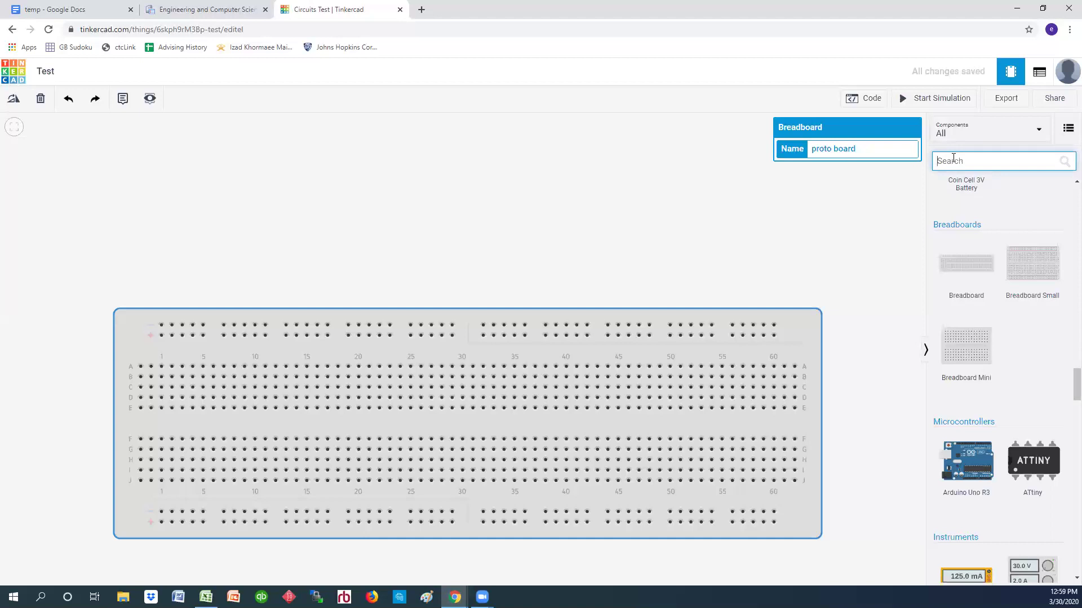
type("74H")
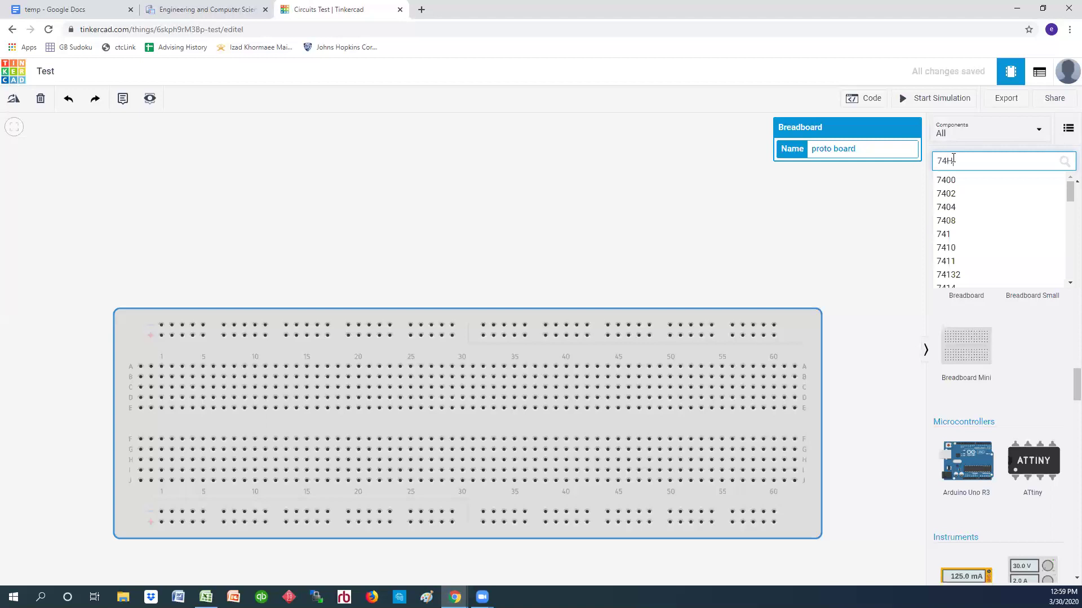
type("C")
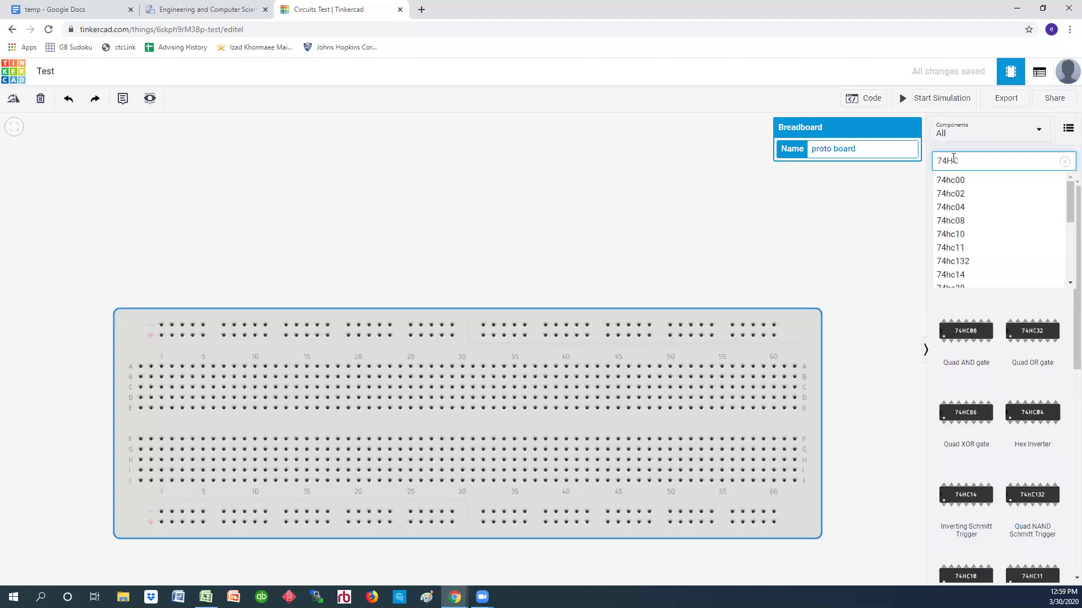
type("08")
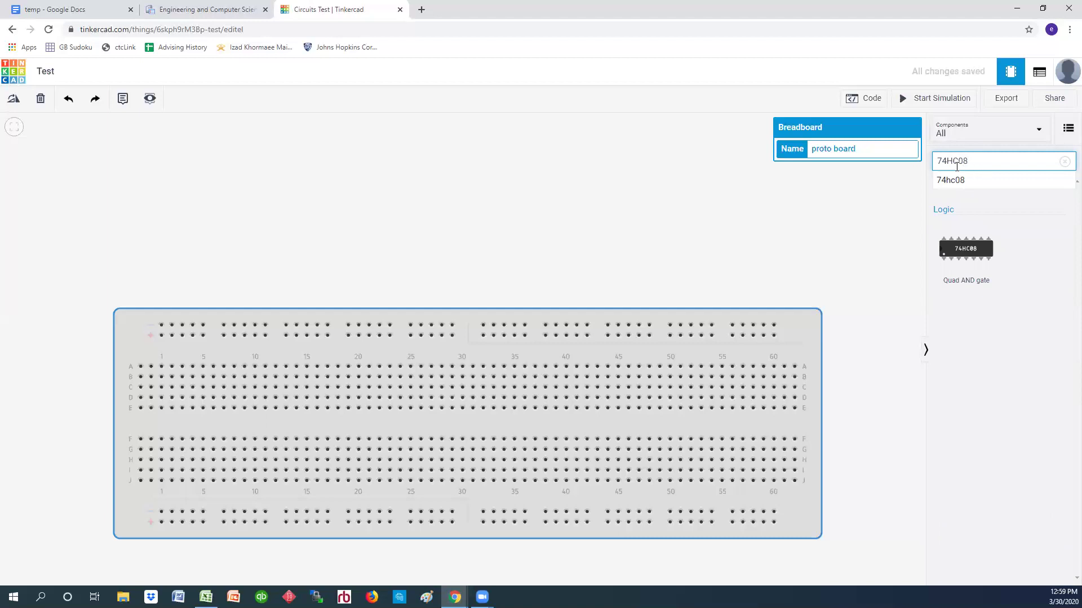
left_click_drag(958, 162, 946, 162)
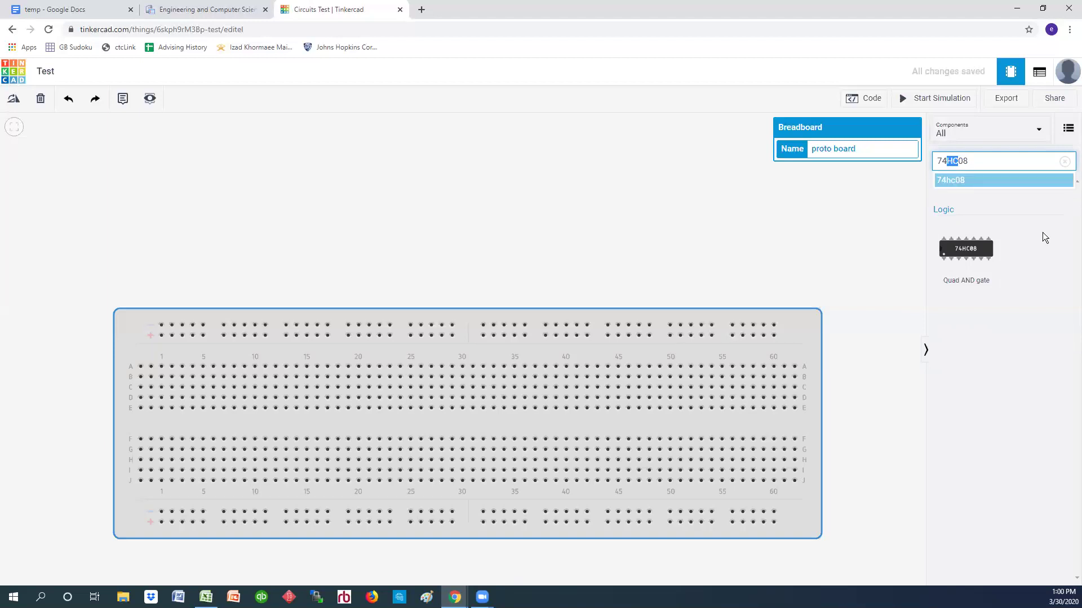
left_click(913, 271)
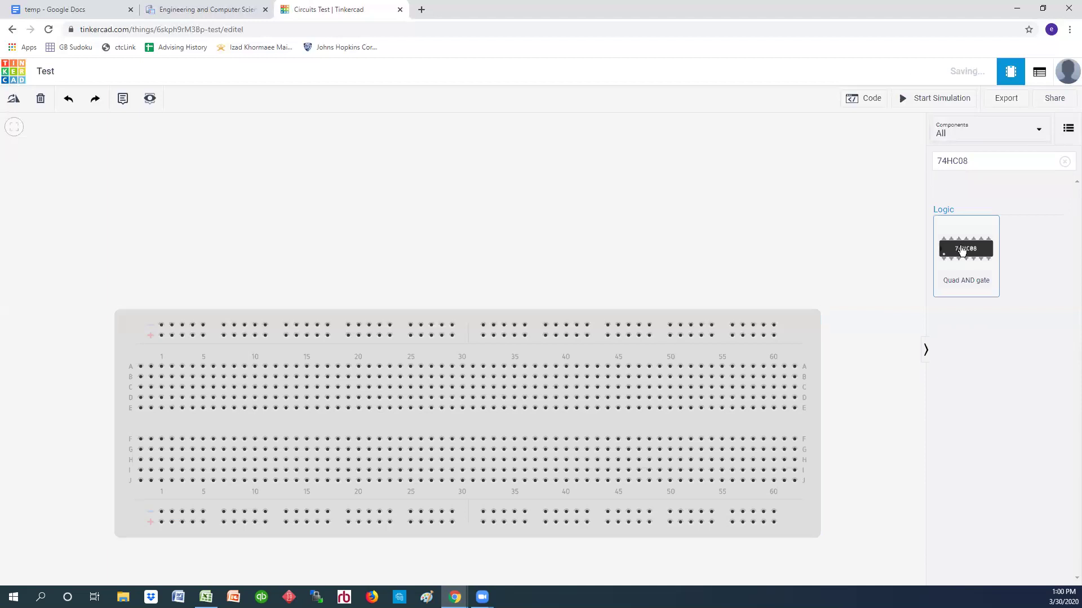
left_click_drag(792, 281, 335, 421)
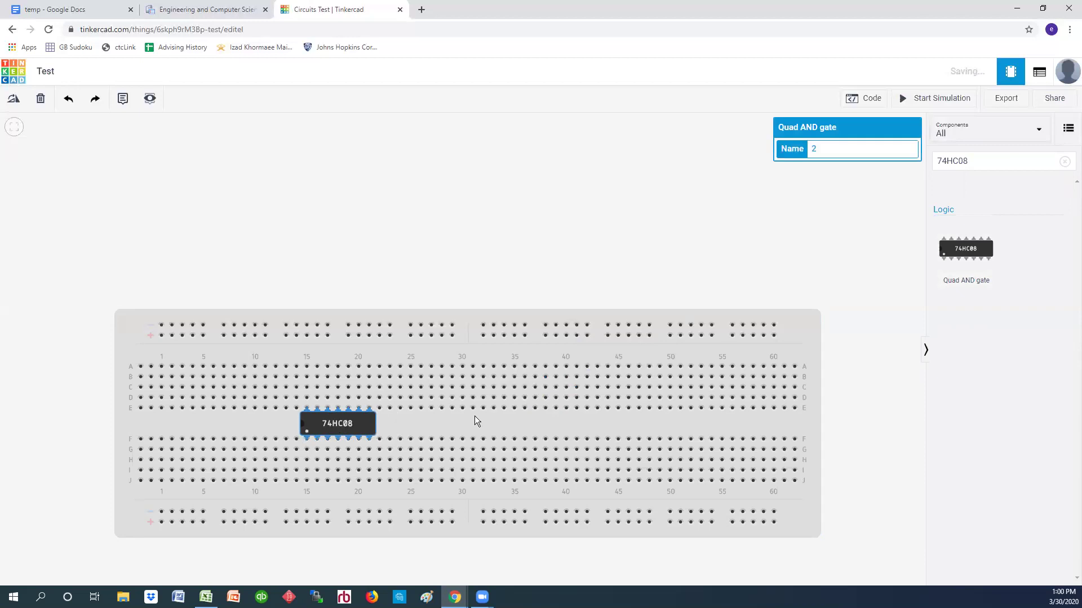
left_click_drag(446, 317, 435, 195)
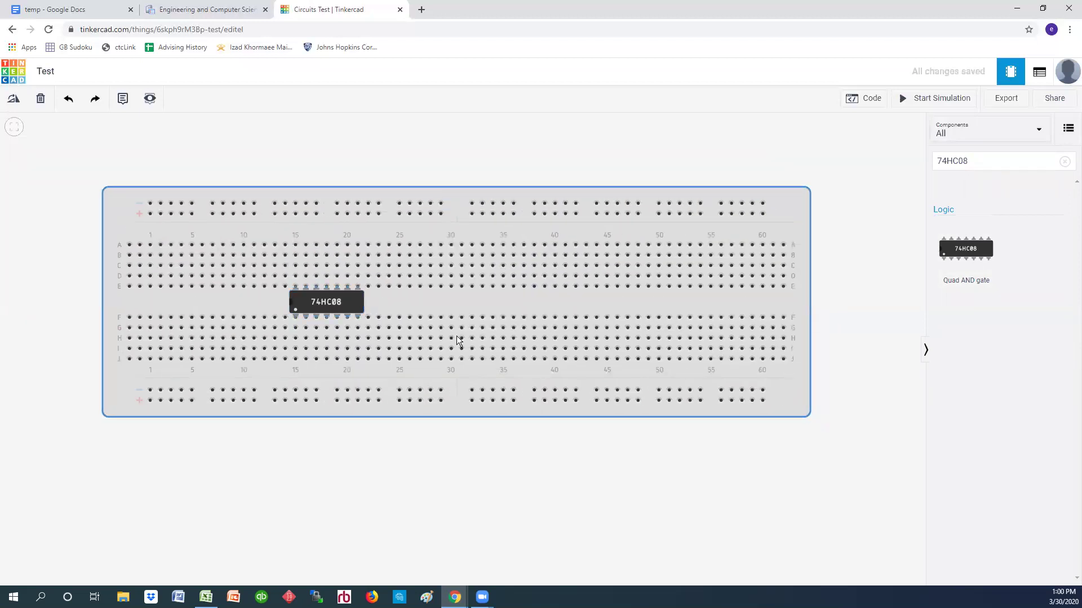
left_click_drag(977, 160, 919, 163)
left_click(919, 163)
left_click_drag(967, 161, 926, 162)
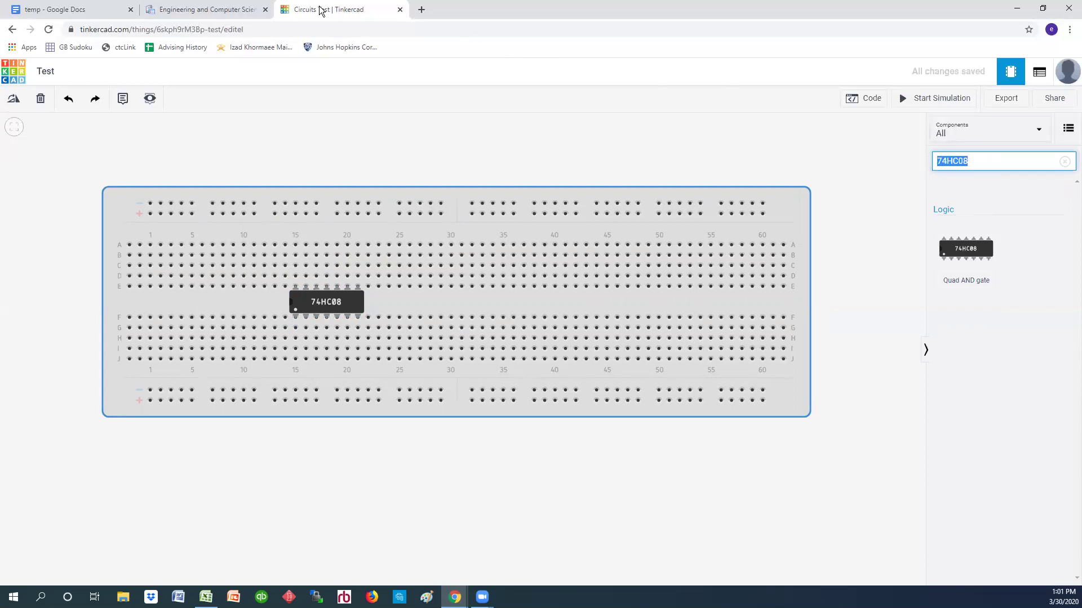
- Examine the 74LS08 2-input AND datasheet's connection diagram and function table on the EngrCS components page, and return to the Tinkercad circuit
left_click(228, 10)
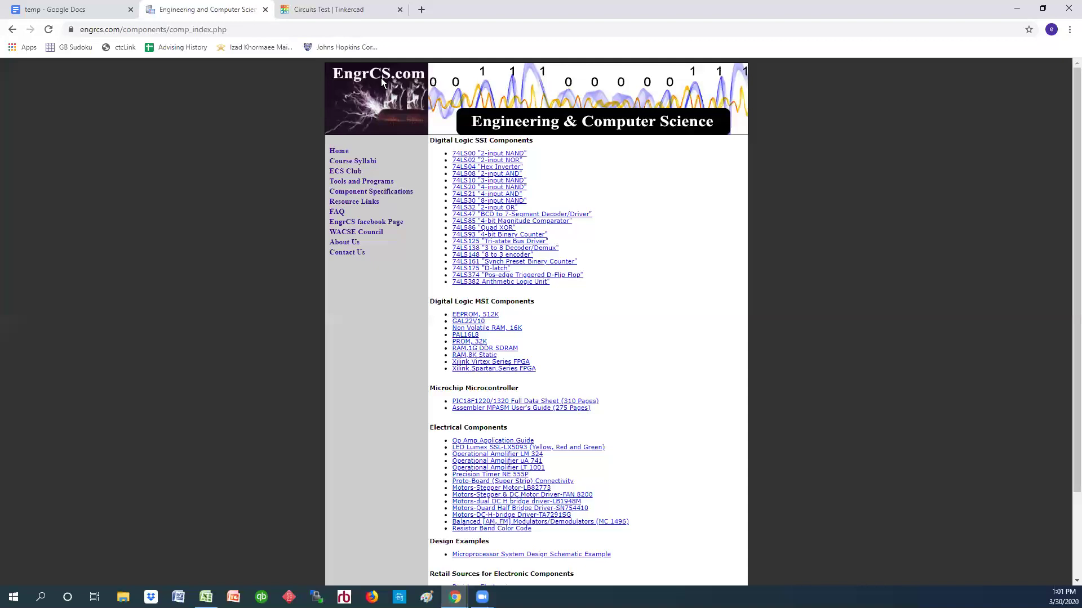
left_click(477, 175)
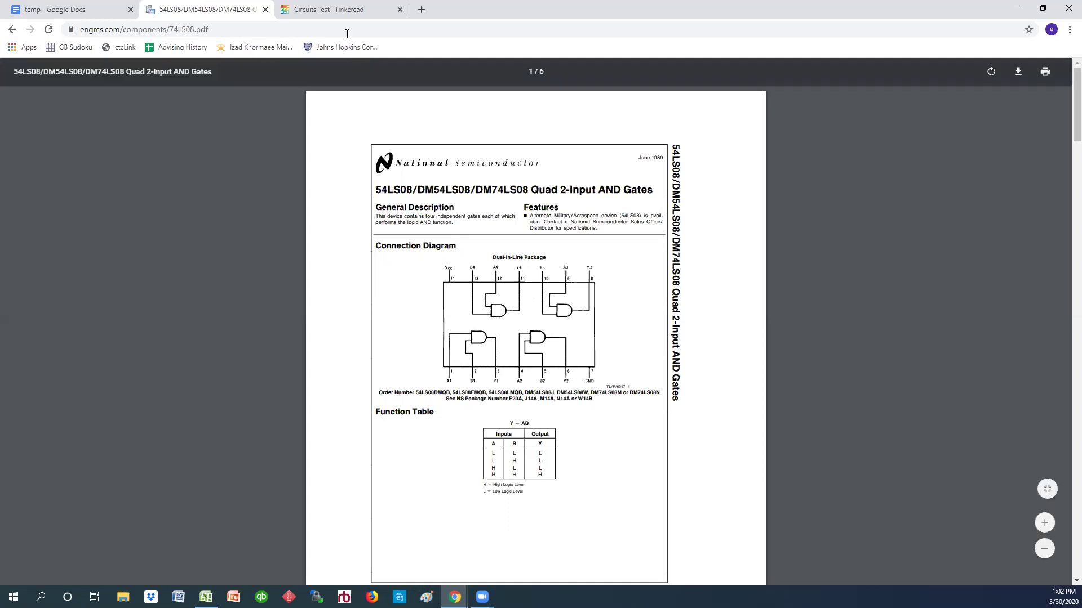
left_click(332, 16)
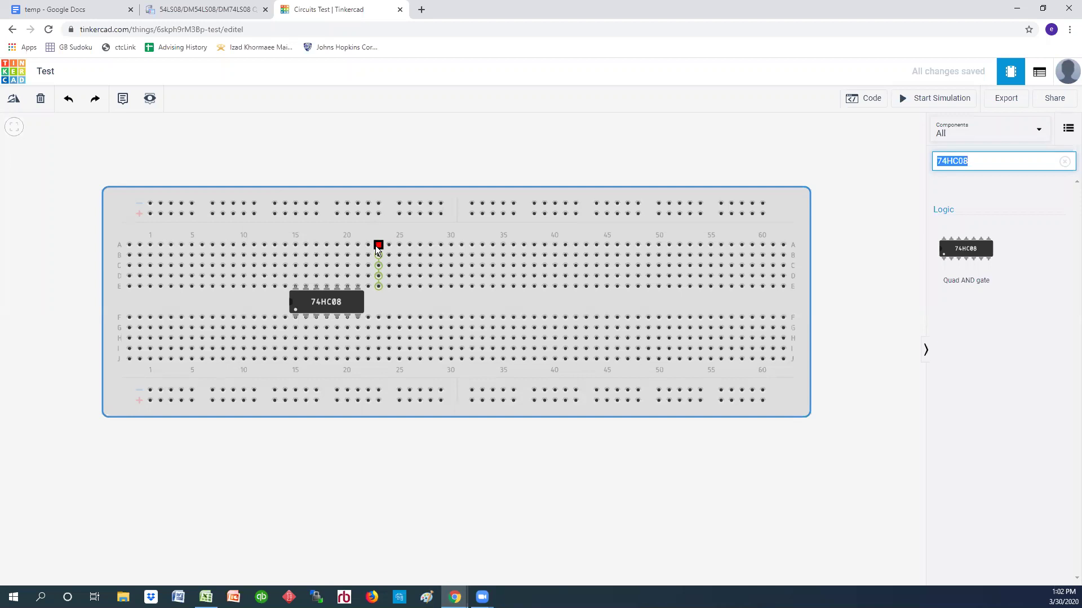
- Search all components for a power supply and place it below the right end of the breadboard
left_click(994, 132)
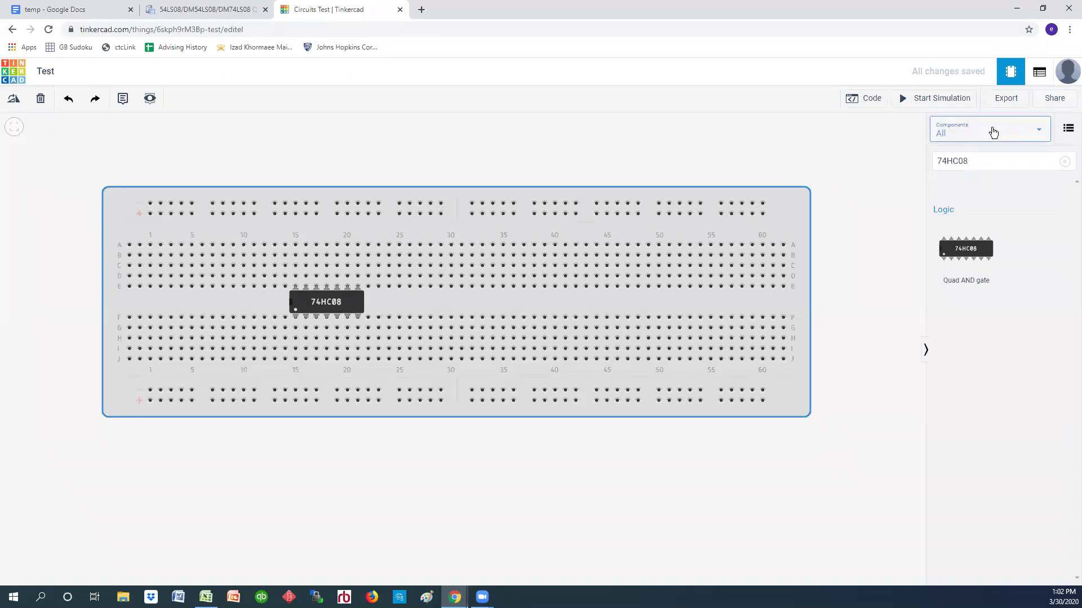
left_click(979, 178)
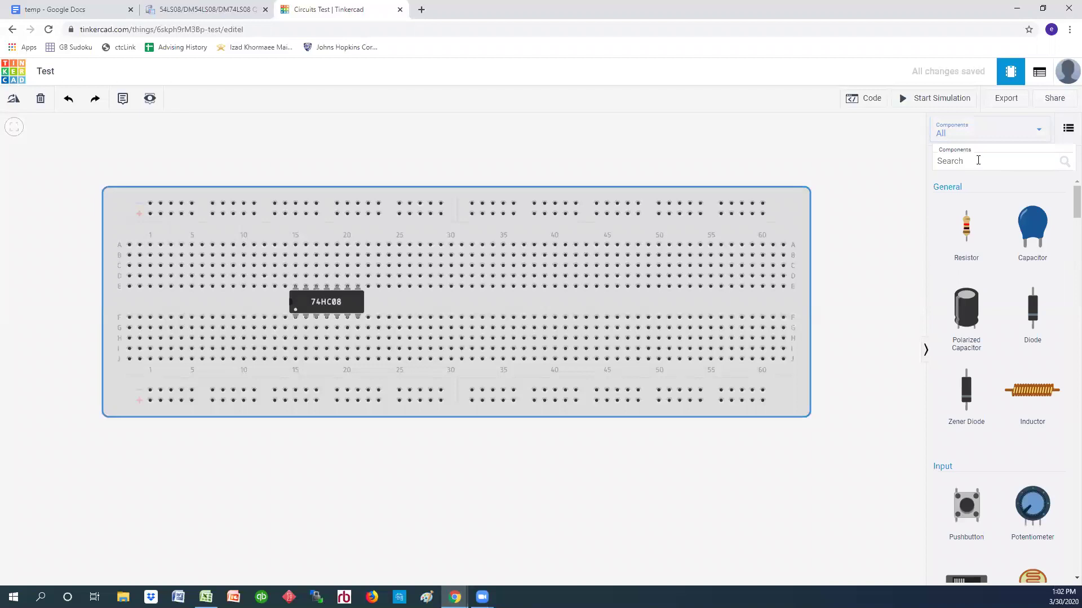
left_click(946, 161)
type("power su")
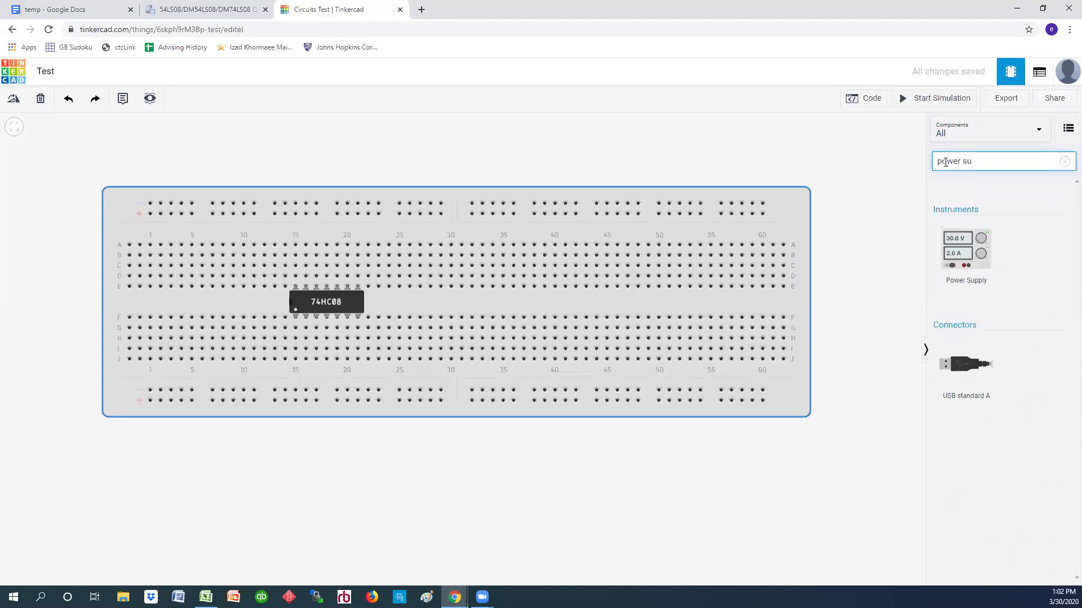
left_click_drag(961, 263, 566, 436)
left_click_drag(376, 481, 261, 538)
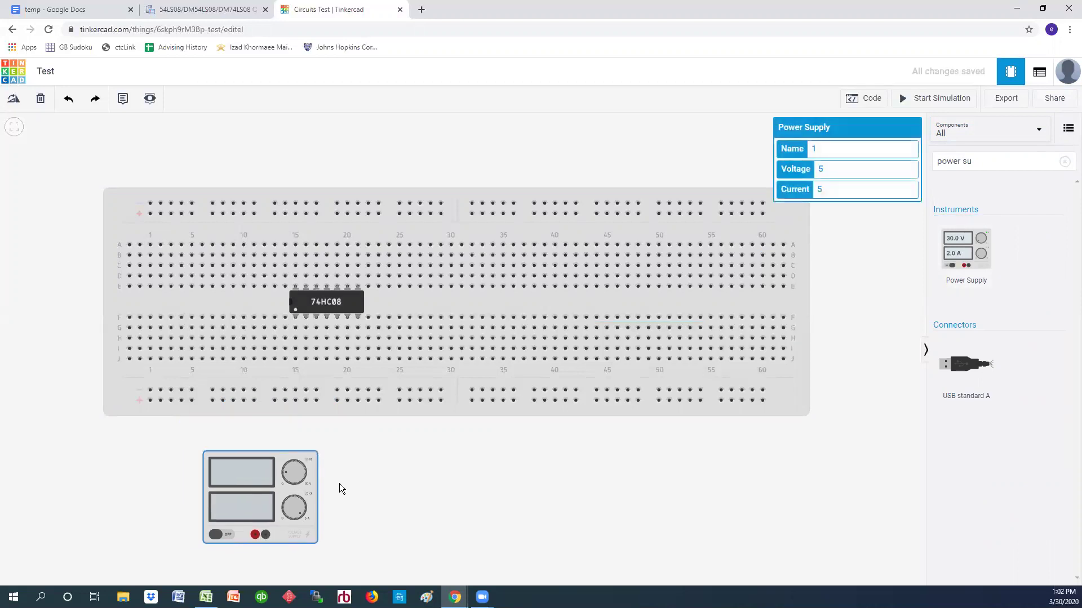
left_click_drag(284, 494, 774, 490)
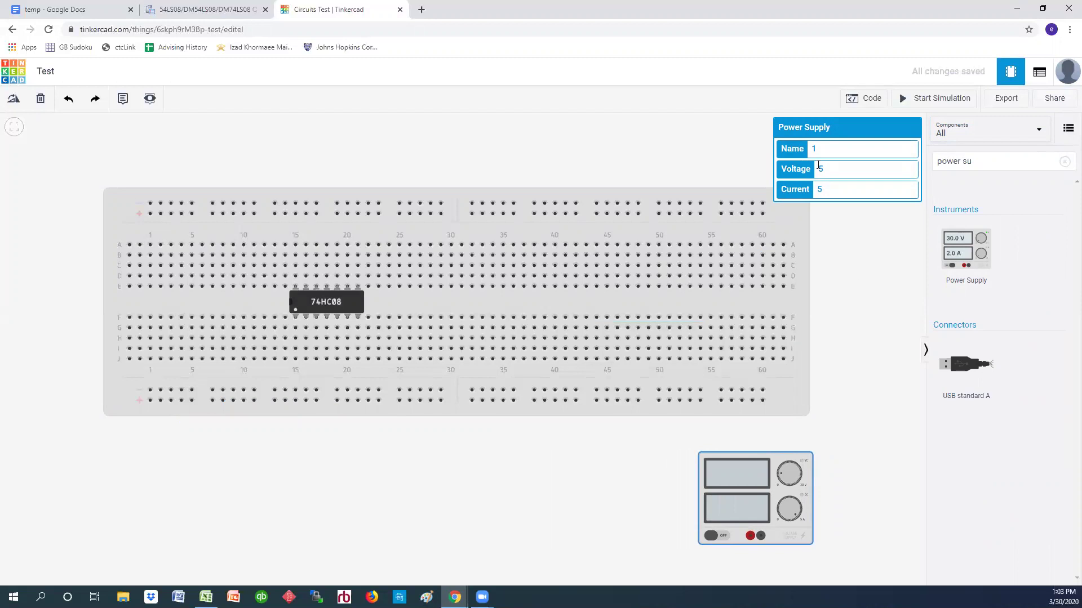
- Name the power supply "Vs" and check its voltage and current settings
double_click(814, 151)
left_click(823, 171)
left_click(816, 190)
left_click(857, 341)
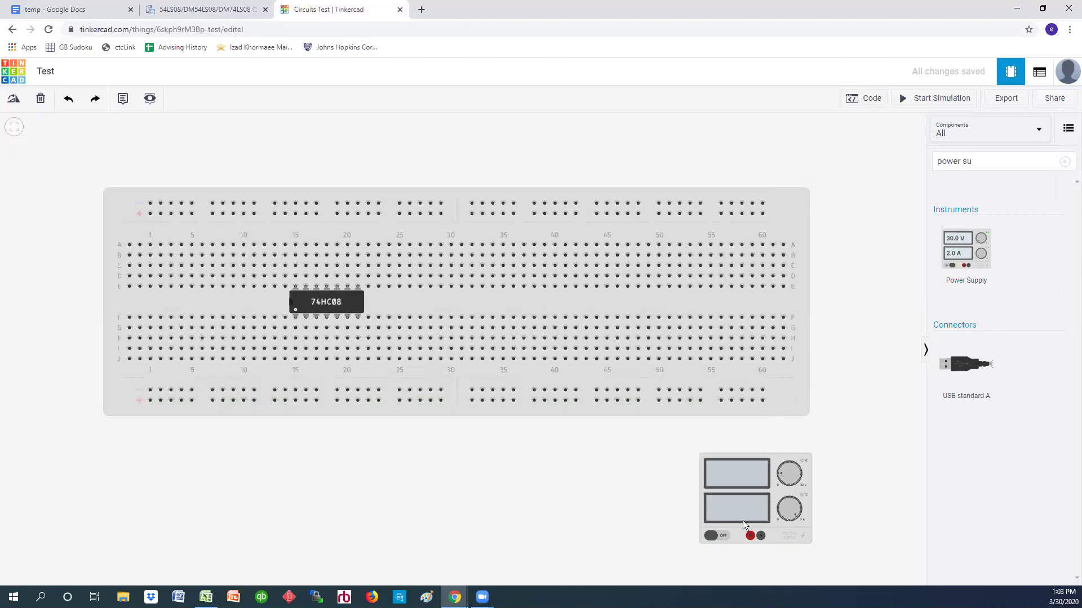
left_click(739, 475)
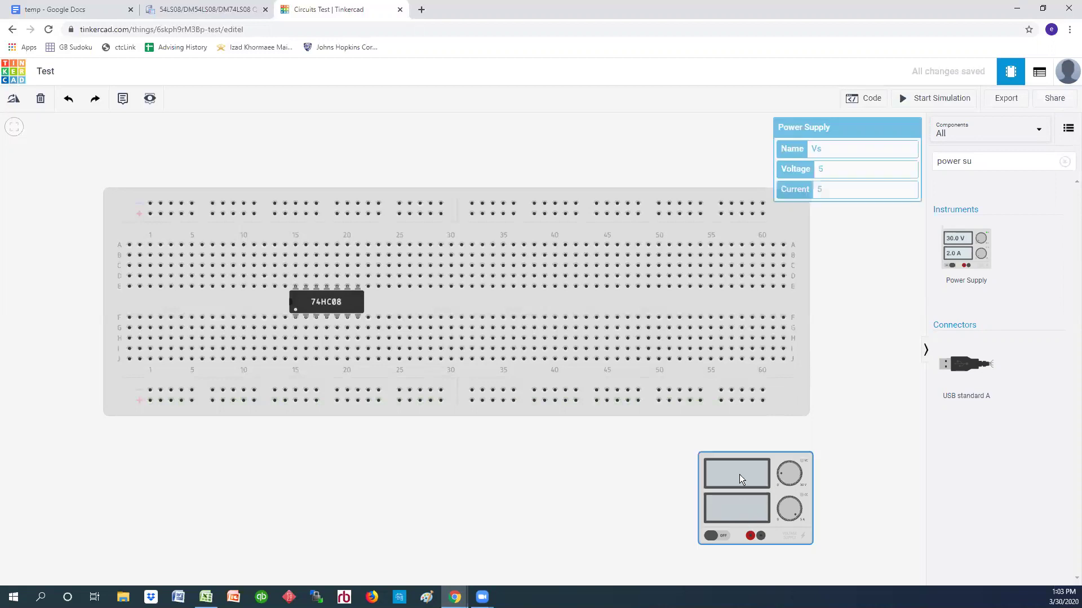
left_click(848, 445)
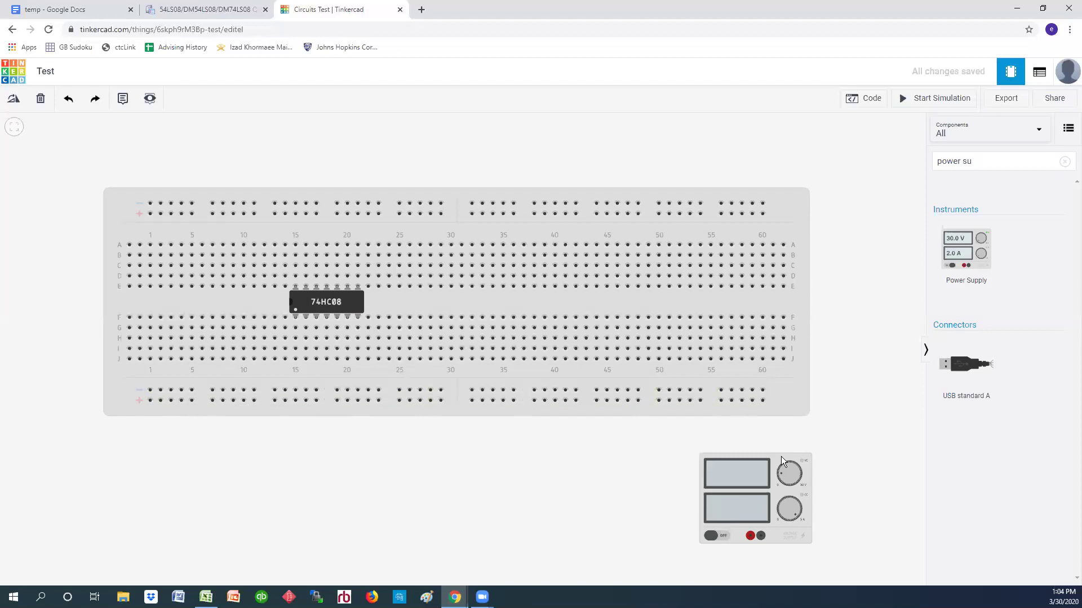
- Wire the power supply's negative terminal to the lower negative rail in black and its positive terminal to the lower positive rail in red
left_click(761, 535)
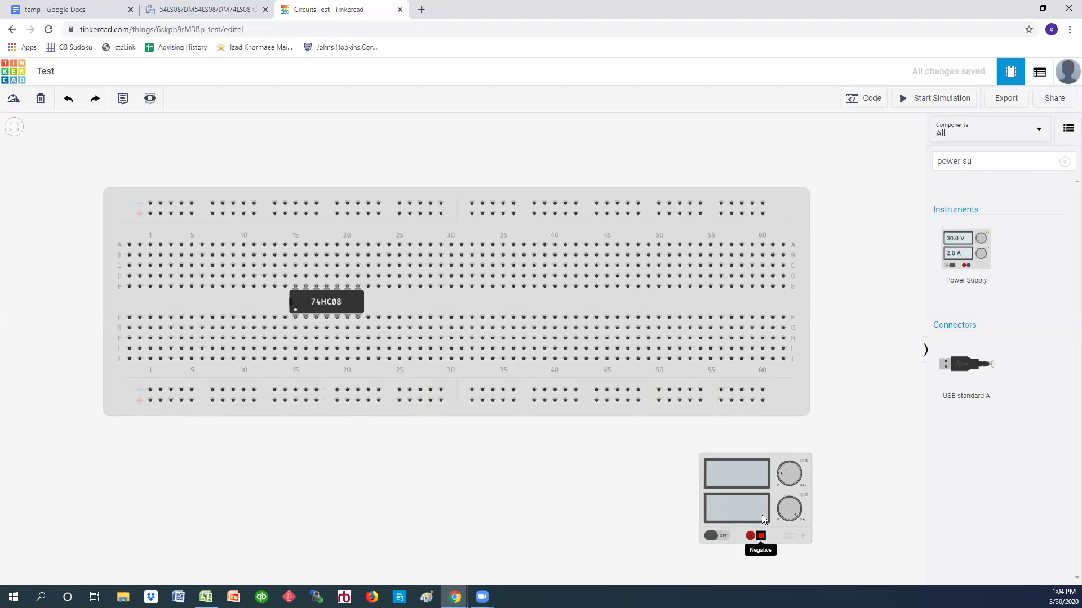
left_click(761, 391)
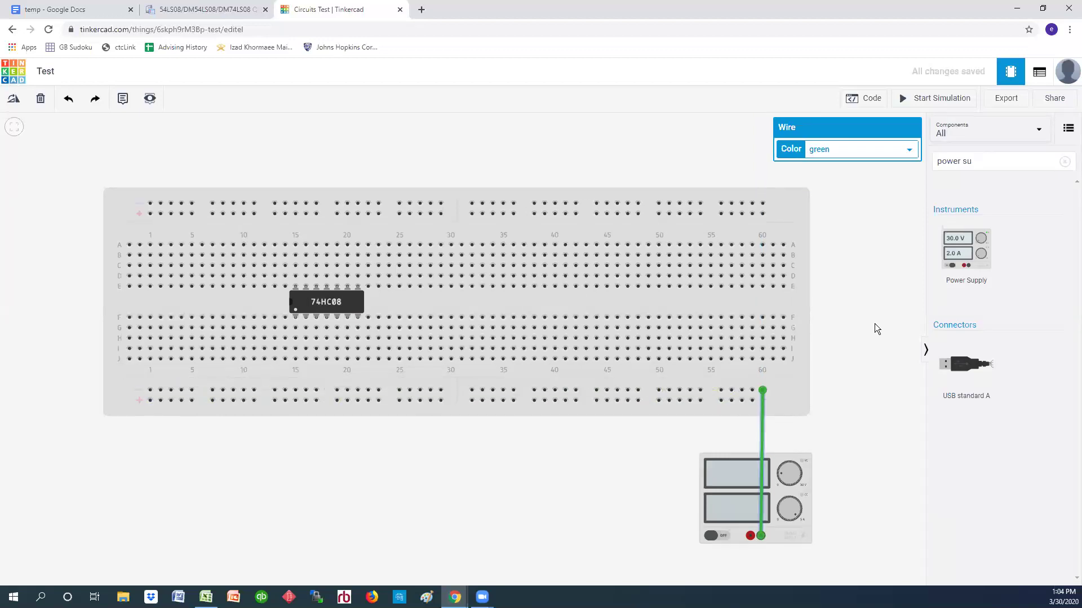
left_click(855, 163)
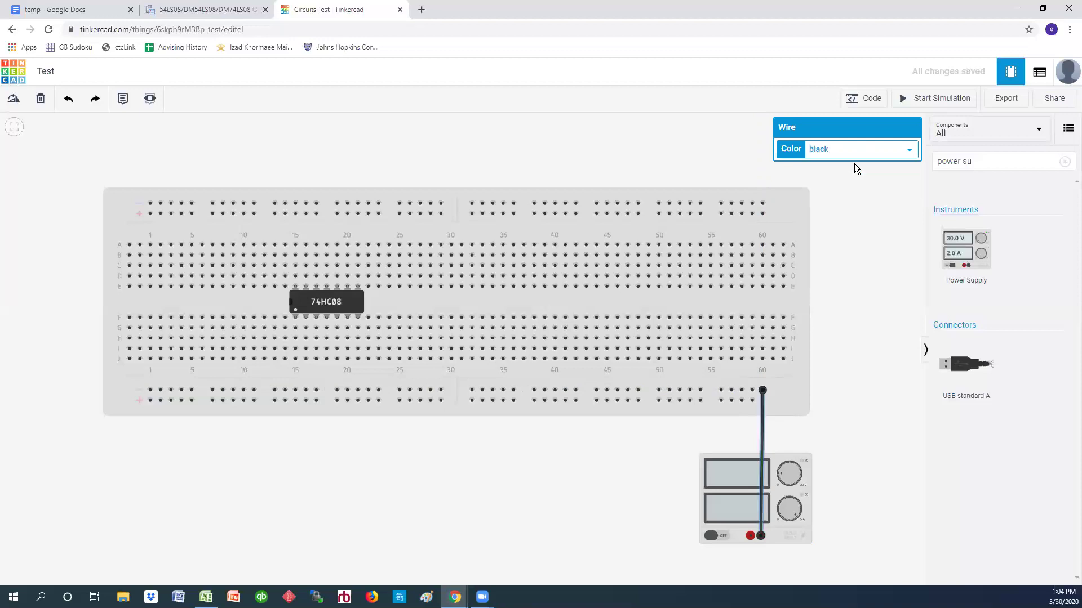
left_click(750, 536)
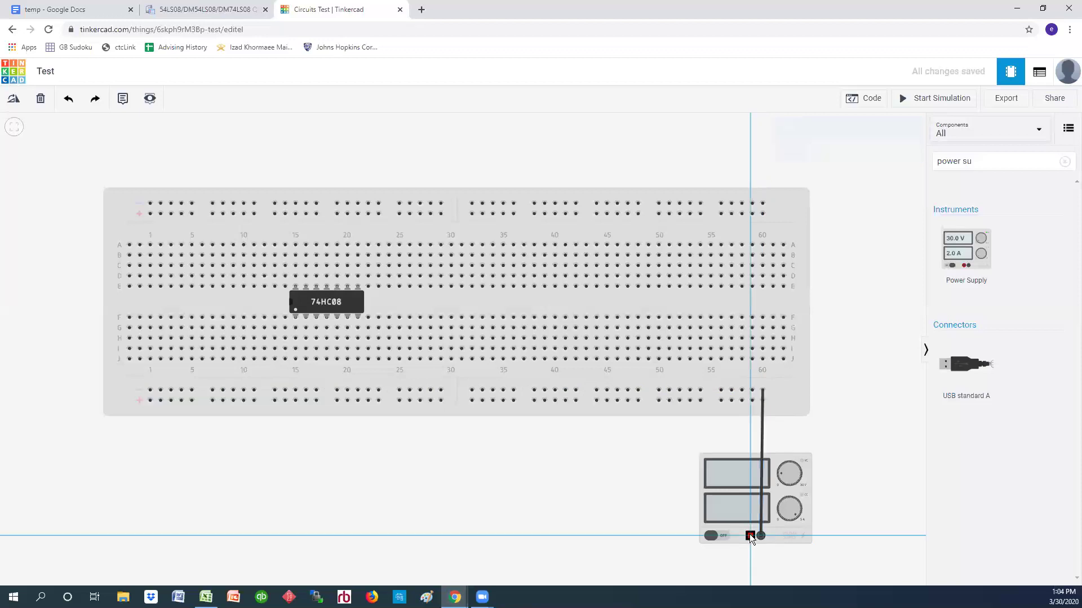
left_click(751, 400)
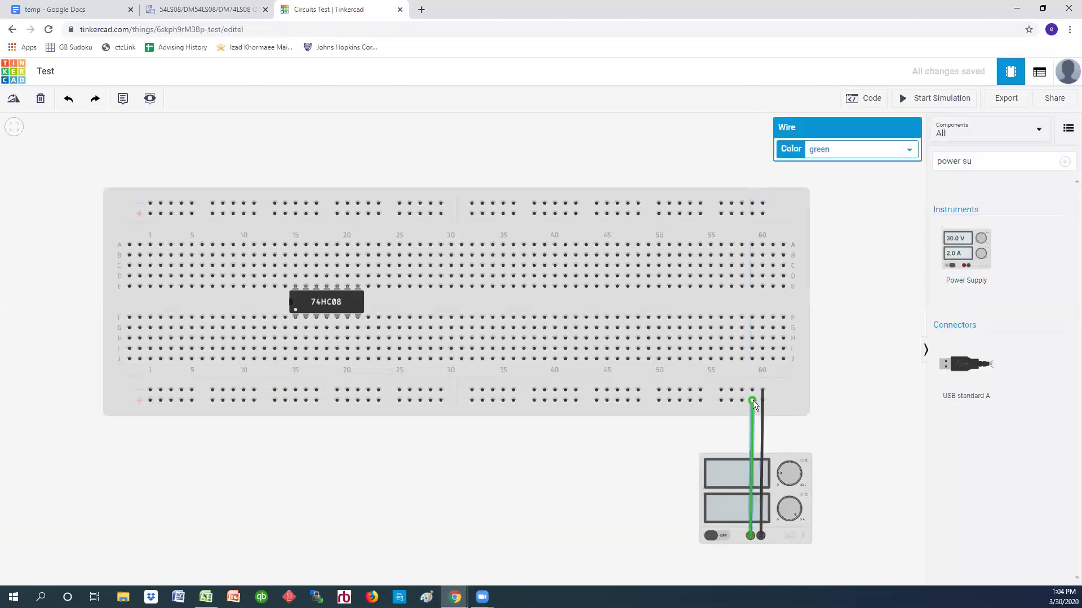
left_click(869, 154)
left_click(844, 179)
- Link the lower and upper positive rails with a red wire near column 58
left_click(742, 400)
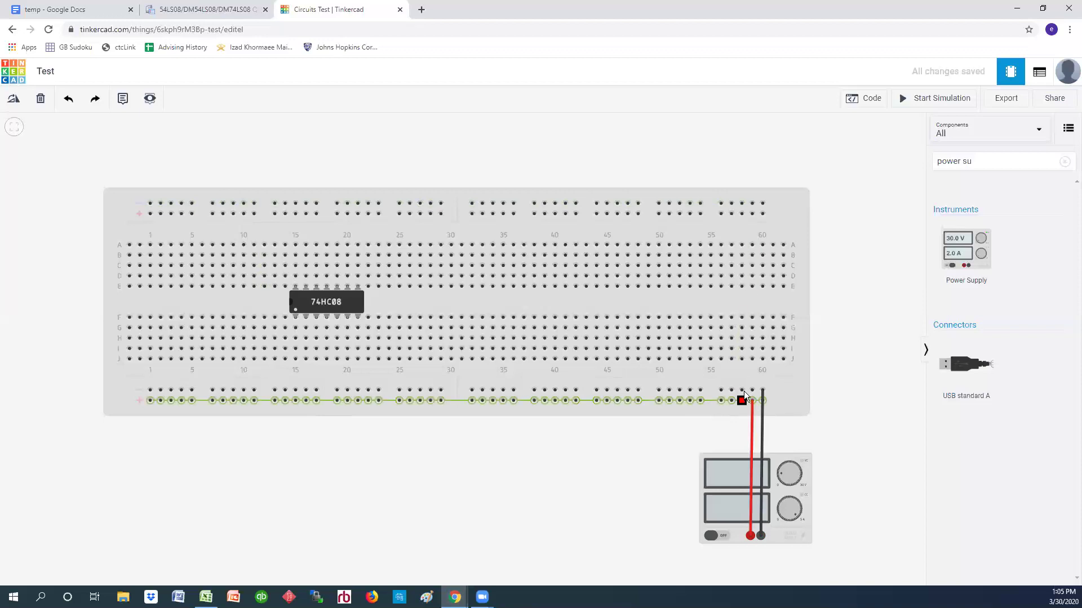
left_click(742, 214)
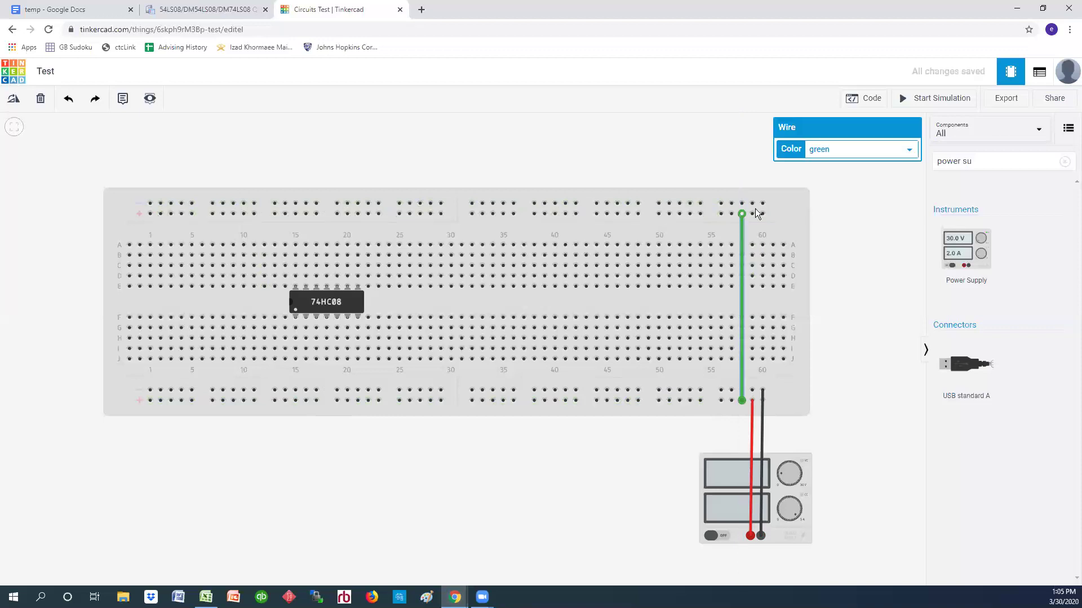
left_click(833, 153)
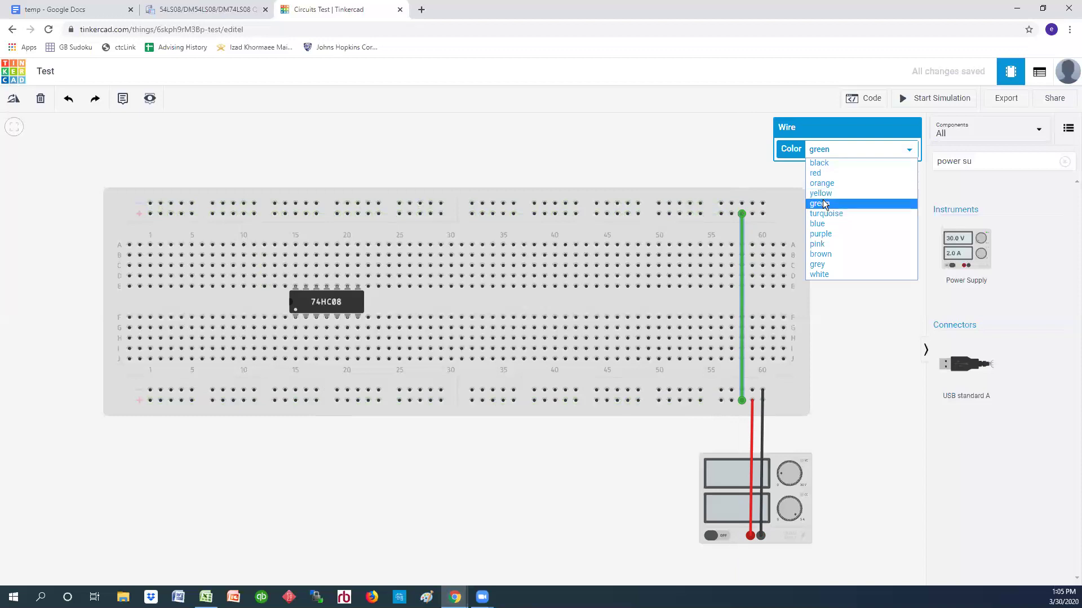
left_click(818, 174)
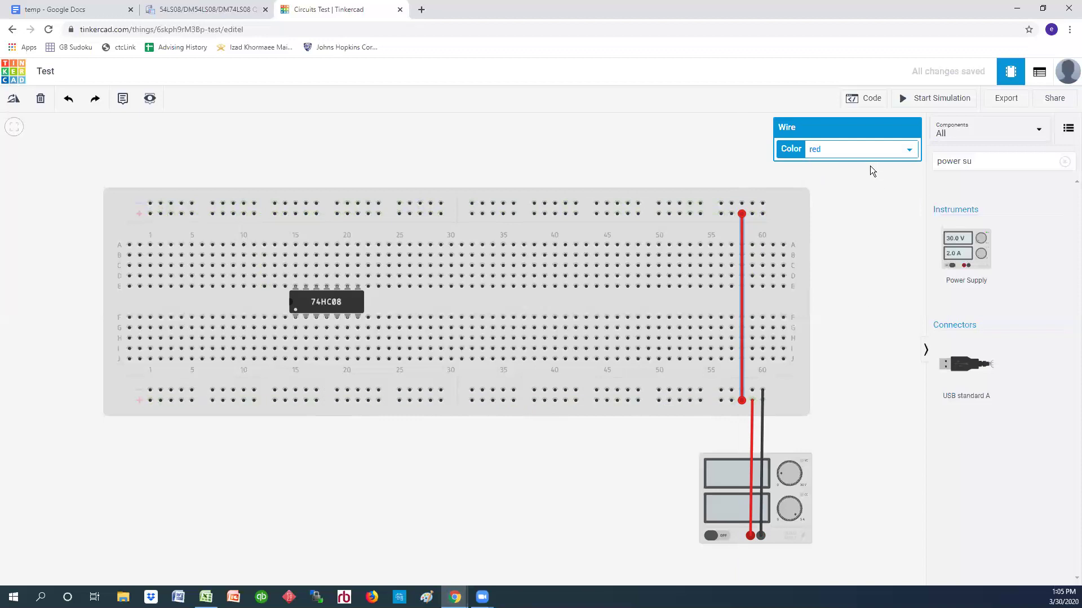
- Link the lower and upper negative rails with a black wire near column 59
left_click(762, 385)
left_click(753, 389)
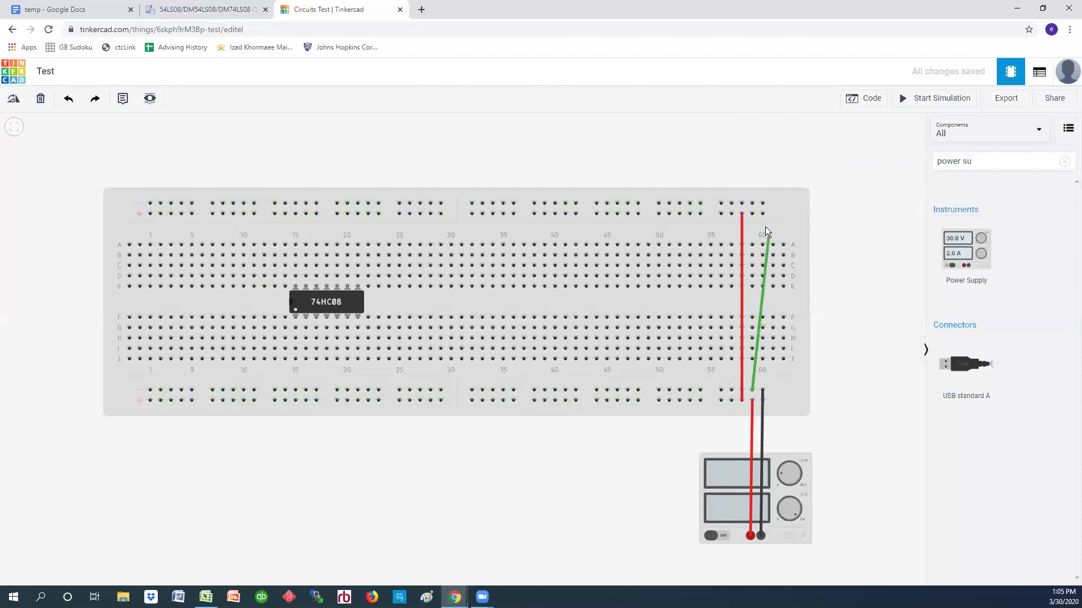
left_click(753, 202)
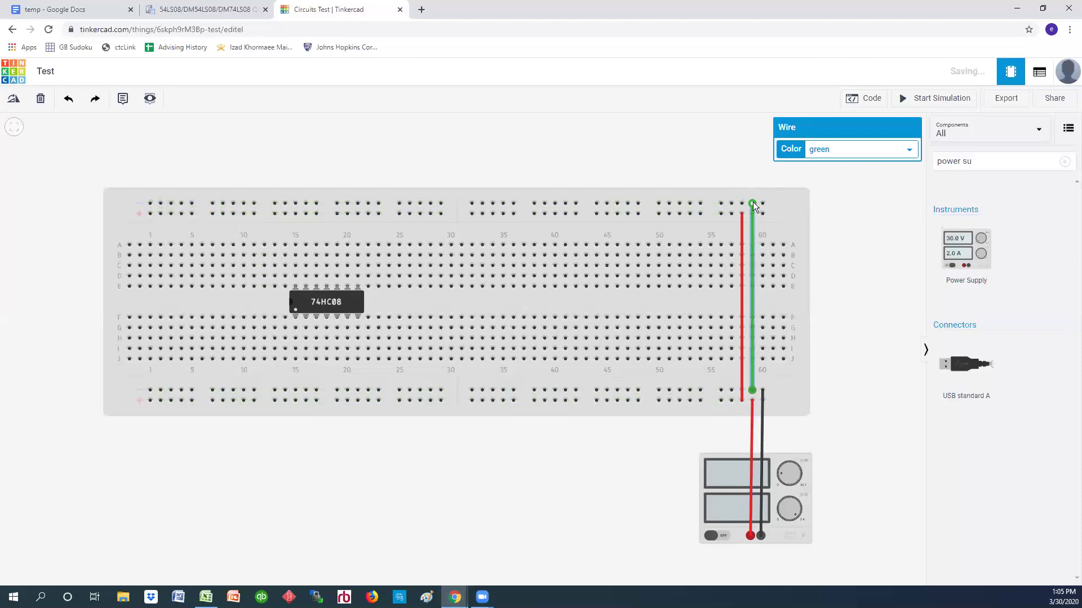
left_click(823, 149)
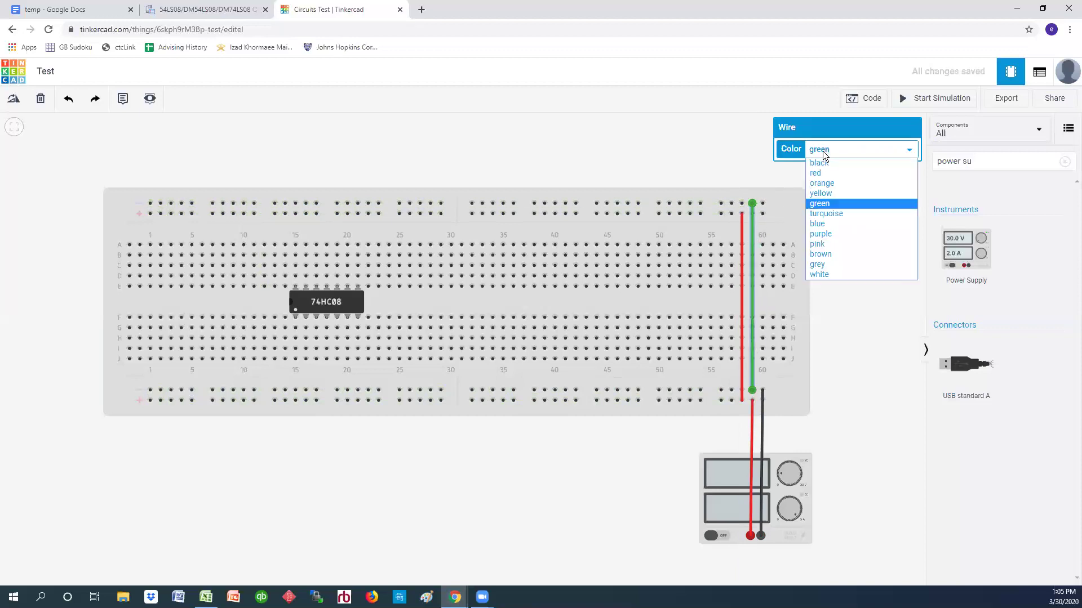
left_click(823, 163)
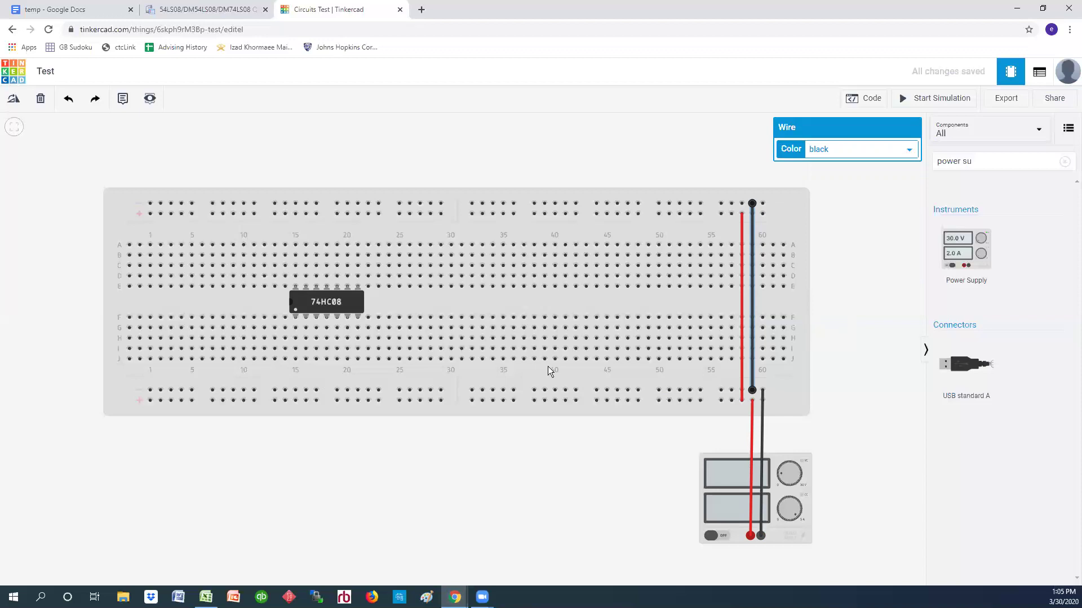
- Wire the 74HC08's ground pin at column 21 to the lower negative rail in black and column 15, row A to the upper positive rail in red
left_click(356, 328)
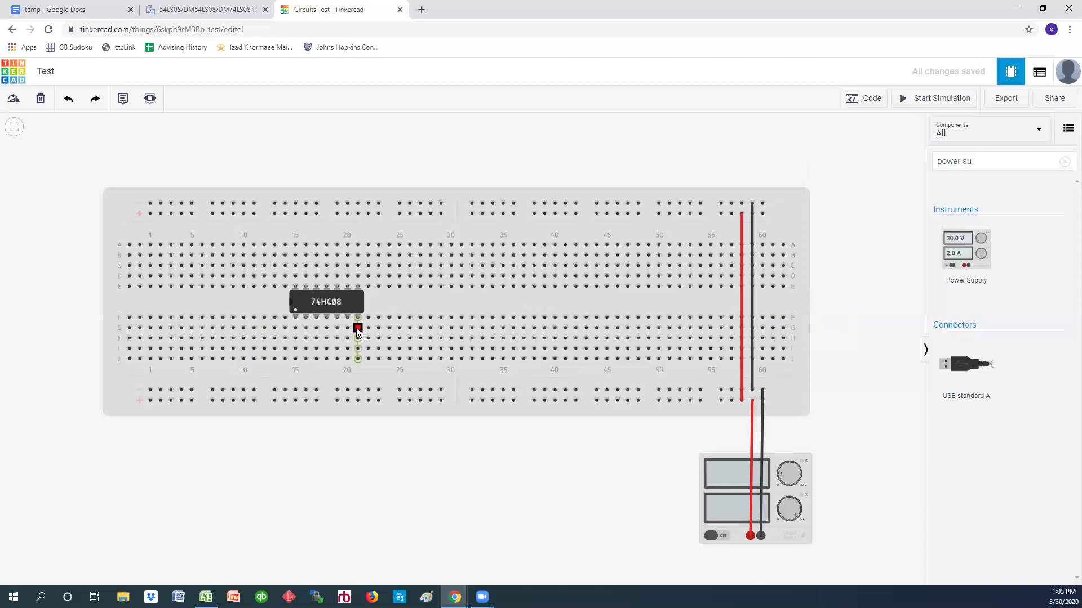
left_click(357, 390)
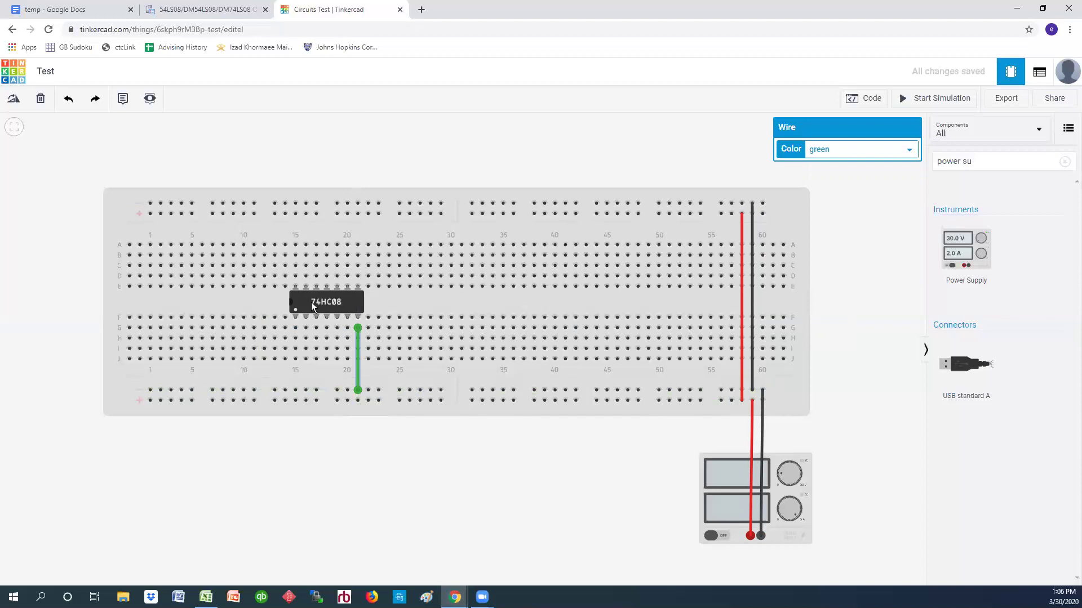
left_click(897, 151)
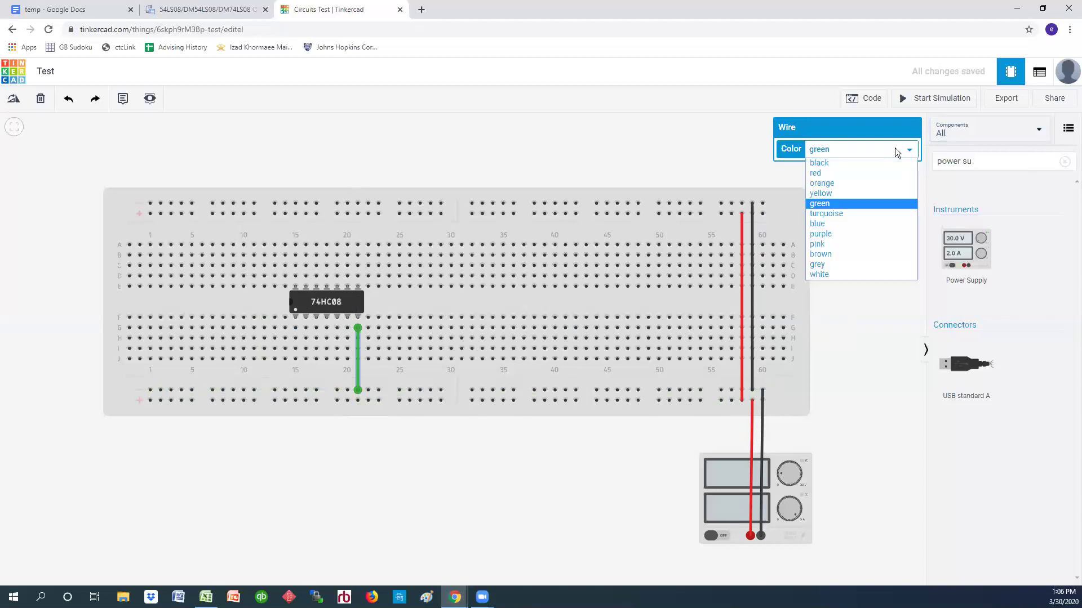
left_click(857, 163)
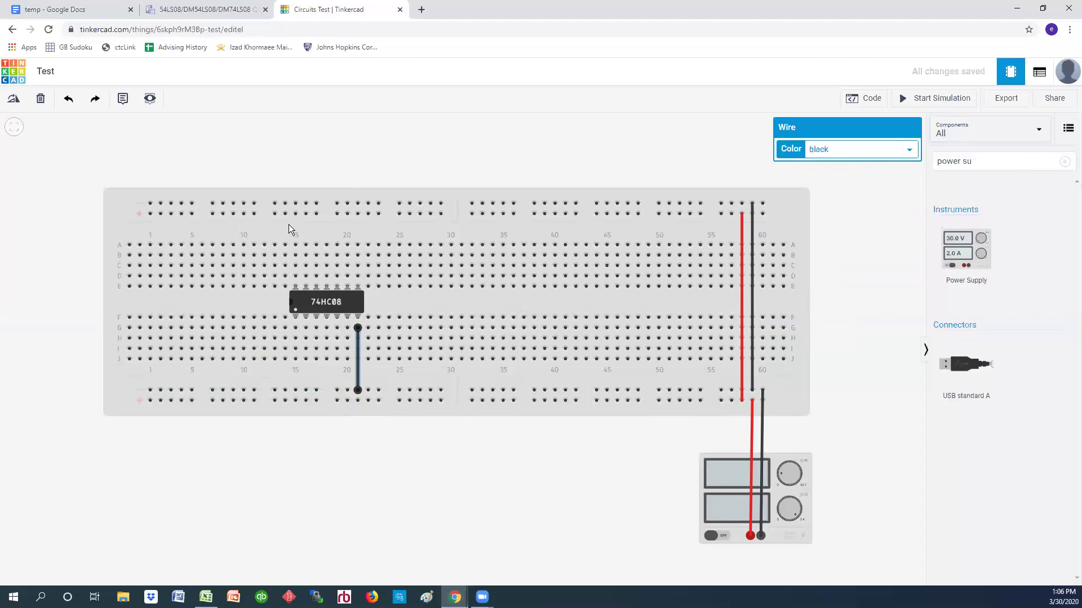
left_click(293, 244)
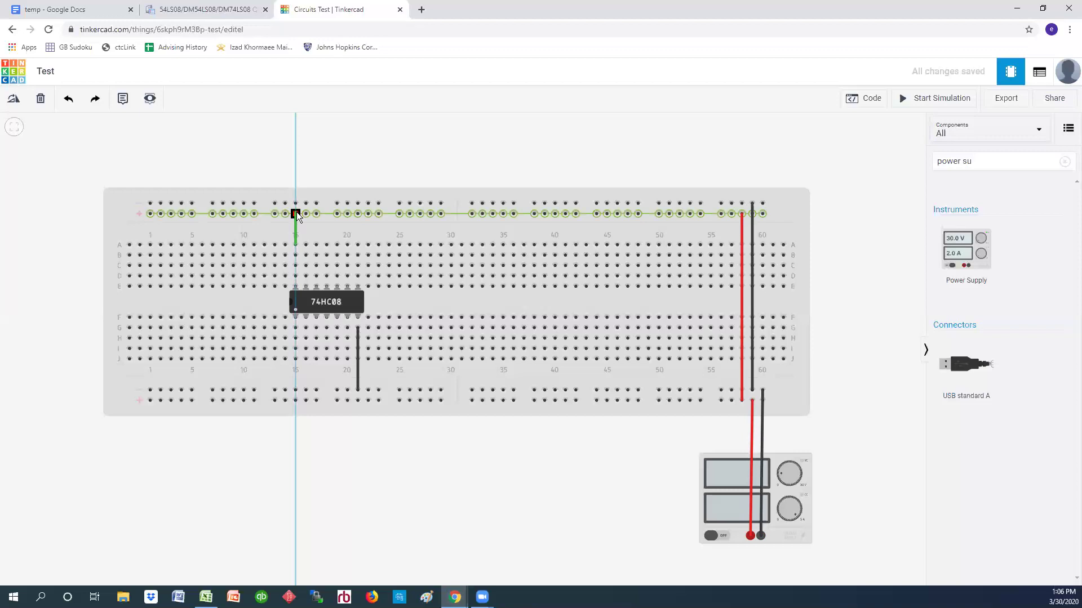
left_click(296, 213)
left_click(823, 150)
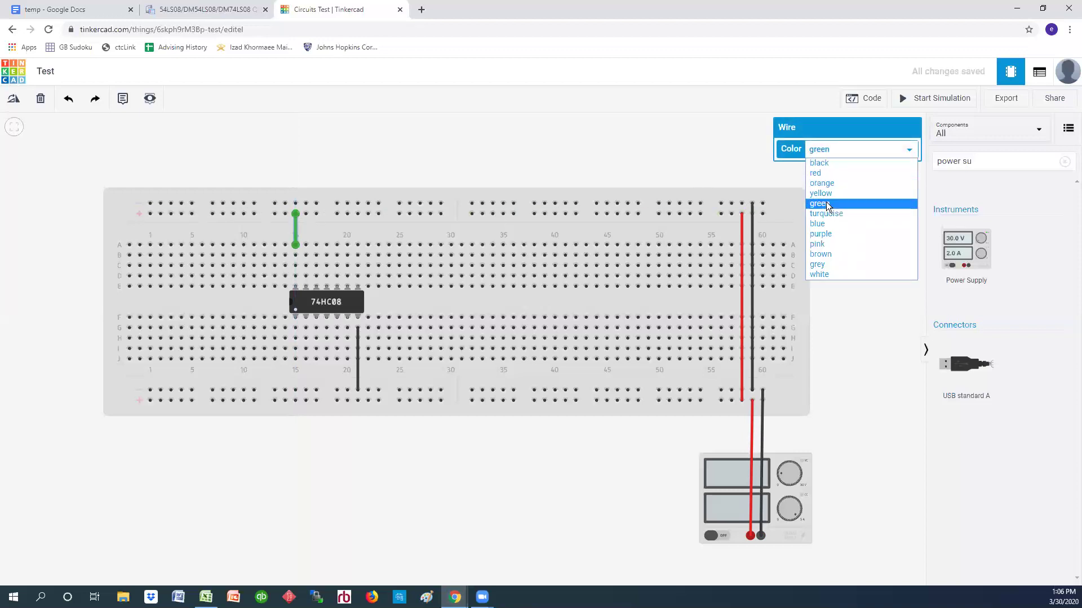
left_click(818, 173)
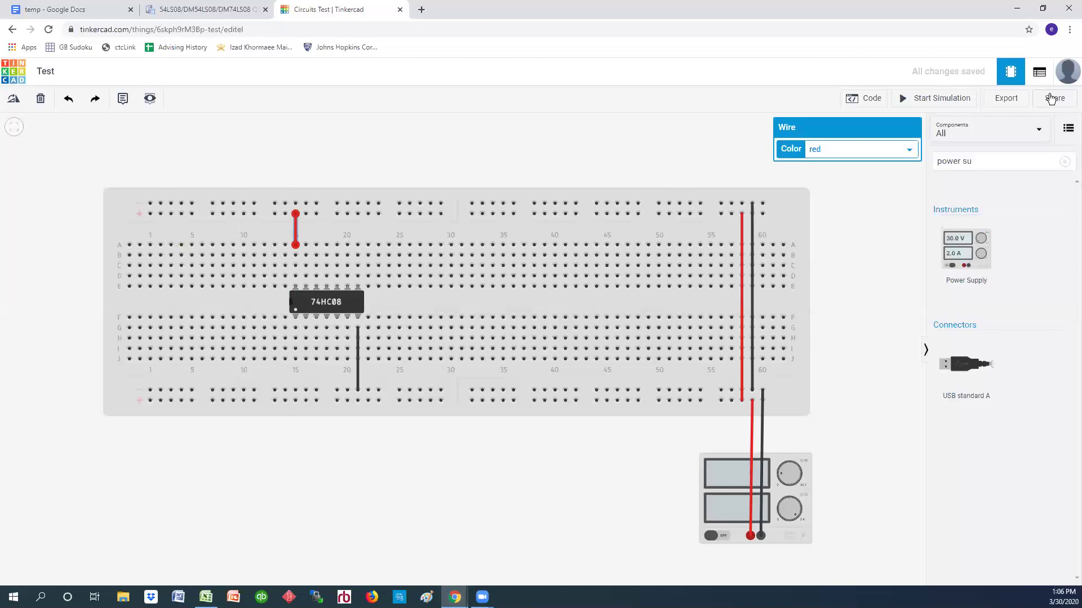
left_click_drag(987, 159, 928, 158)
key("s")
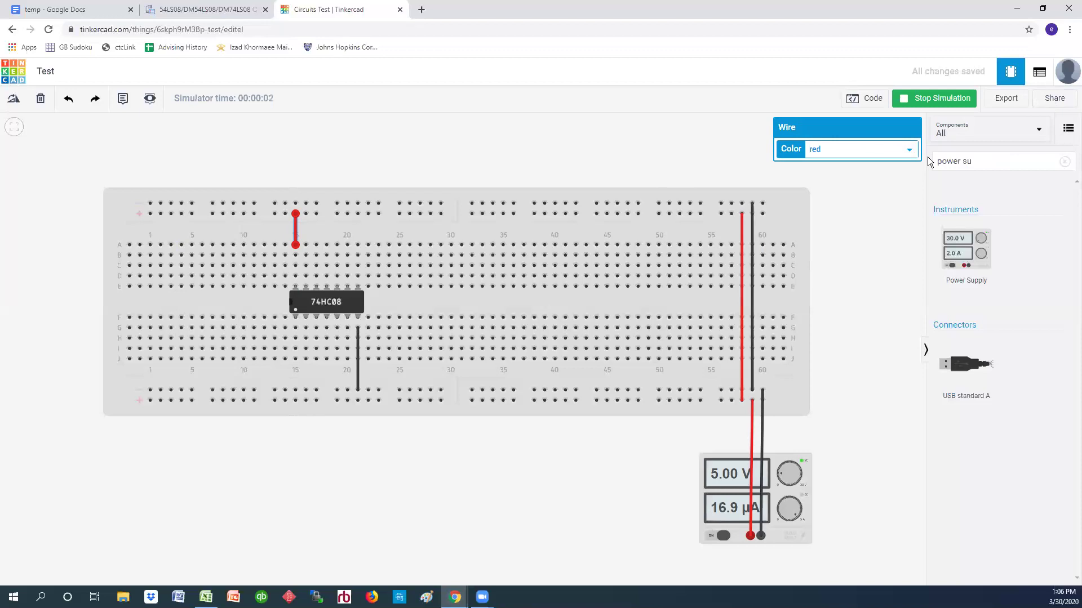
left_click_drag(990, 161, 937, 163)
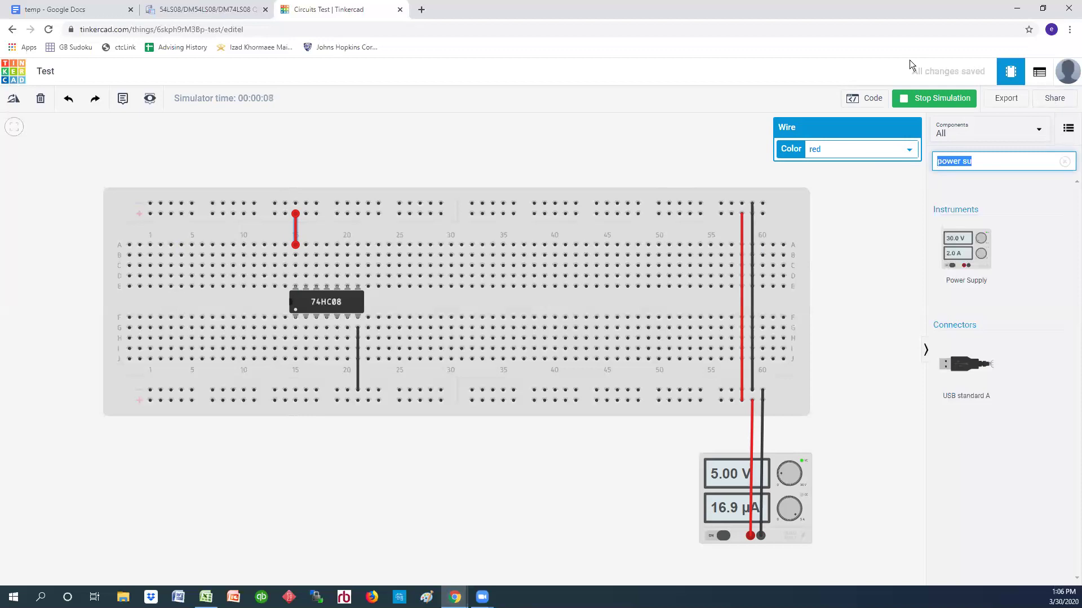
left_click(920, 102)
left_click(981, 160)
left_click_drag(981, 159, 926, 158)
left_click(926, 158)
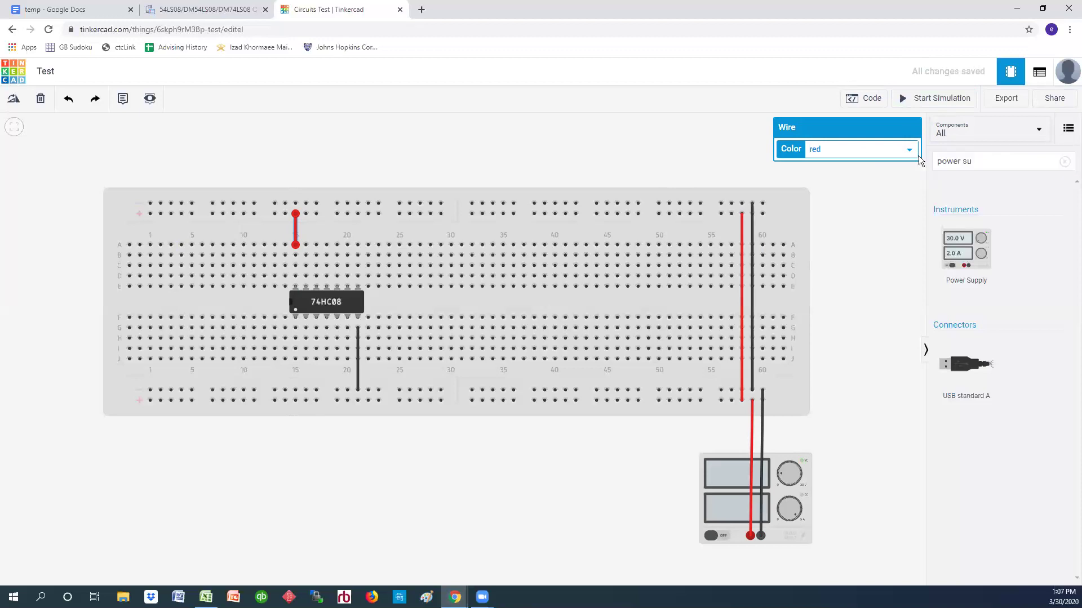
key("s")
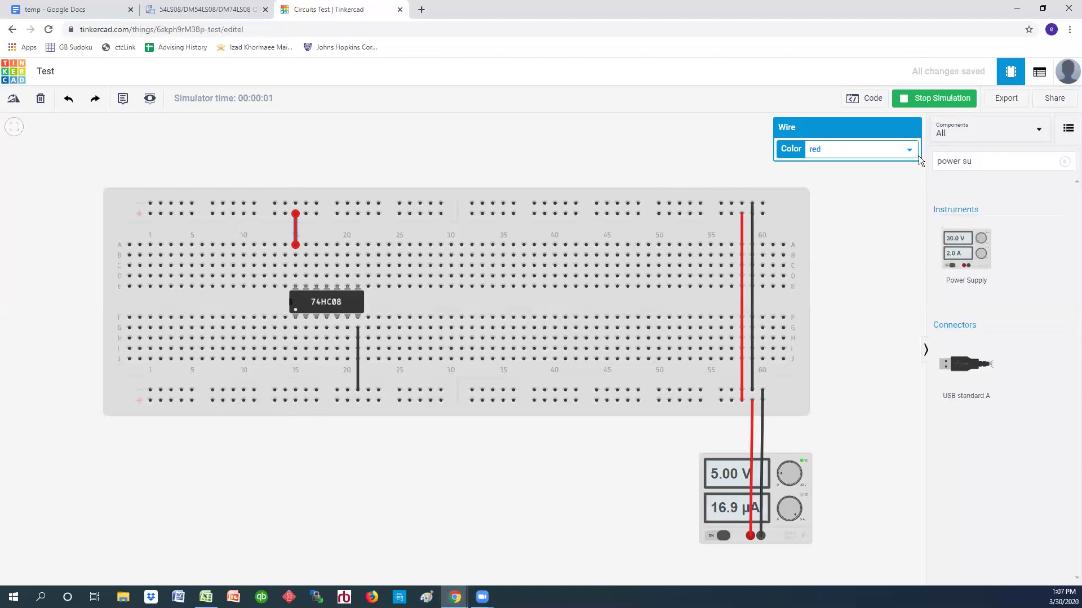
key("s")
- Search the components for a switch and place a DIP Switch SPST x 4 across the breadboard's centre gap at columns 1 to 4
left_click_drag(980, 161, 938, 162)
type("sw")
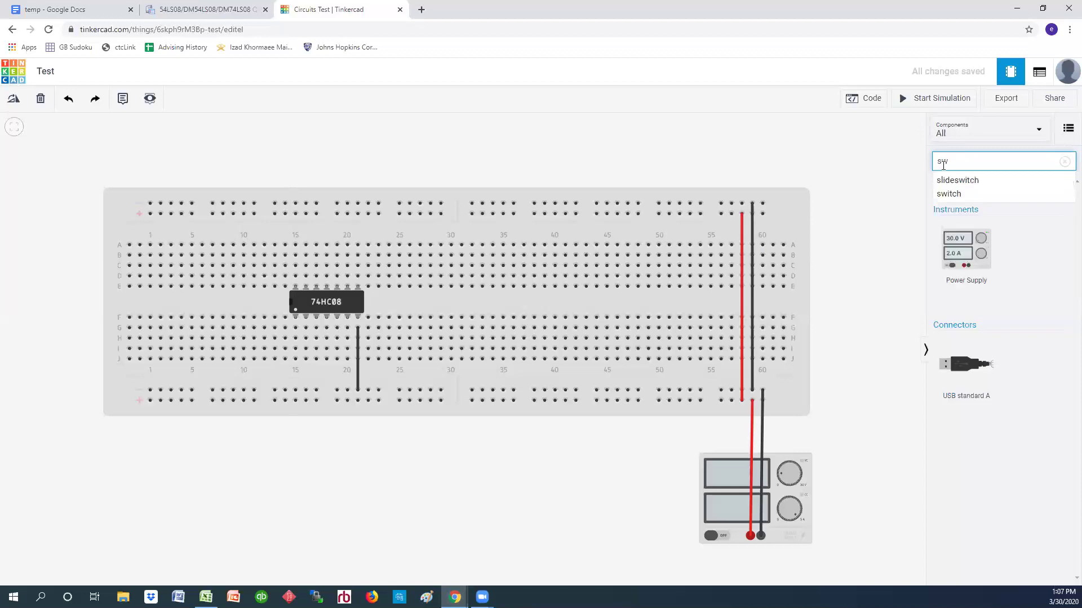
left_click(951, 193)
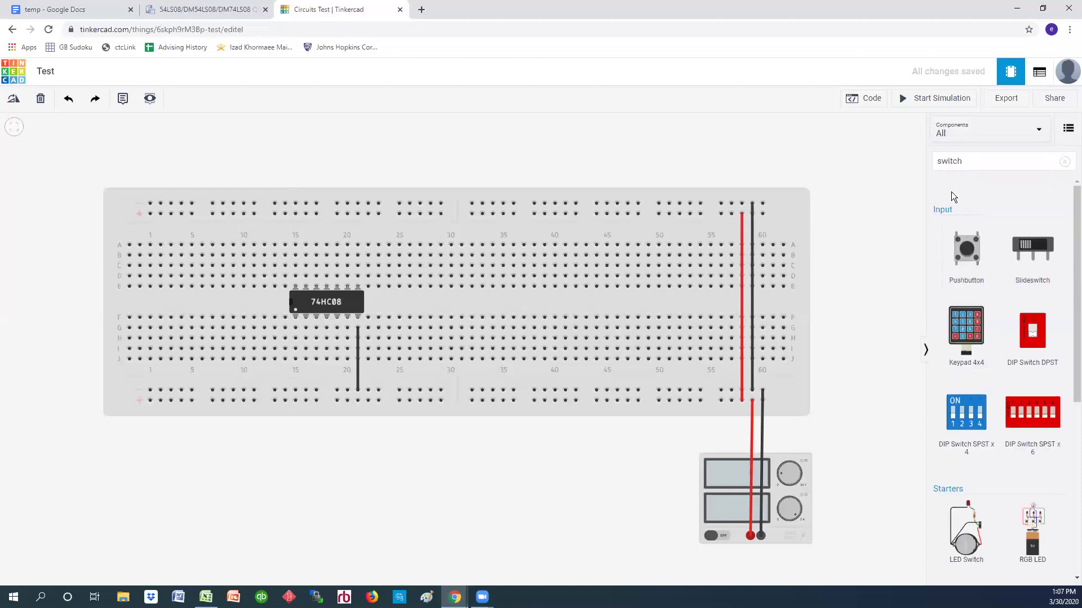
left_click(969, 420)
left_click_drag(969, 420, 170, 309)
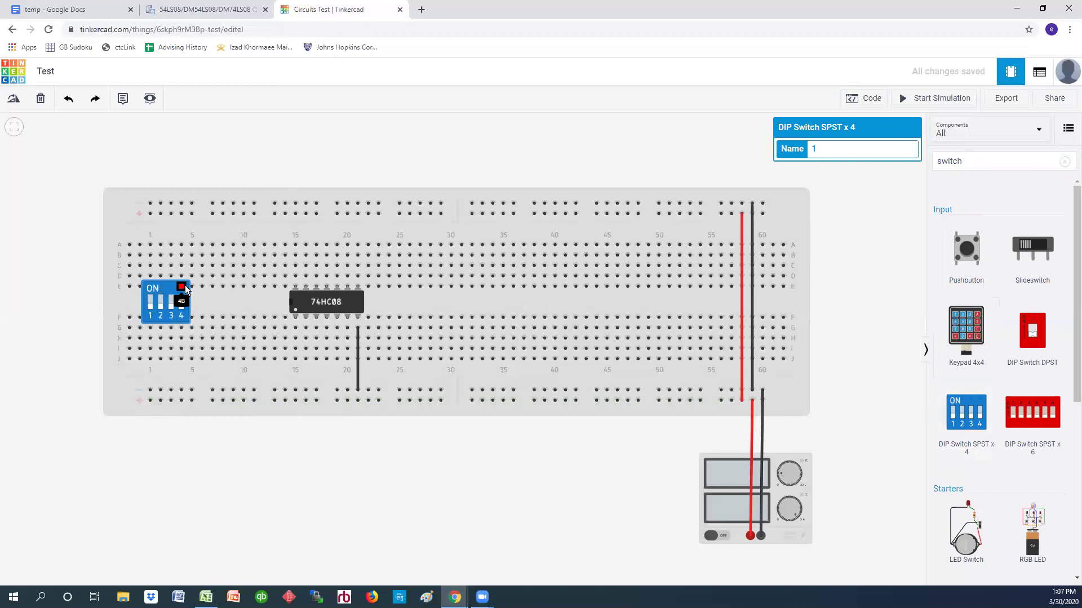
- Search for resistors and place two 1 kΩ resistors from the upper positive rail to row B at columns 1 and 2
left_click(944, 161)
double_click(938, 163)
type("resitor")
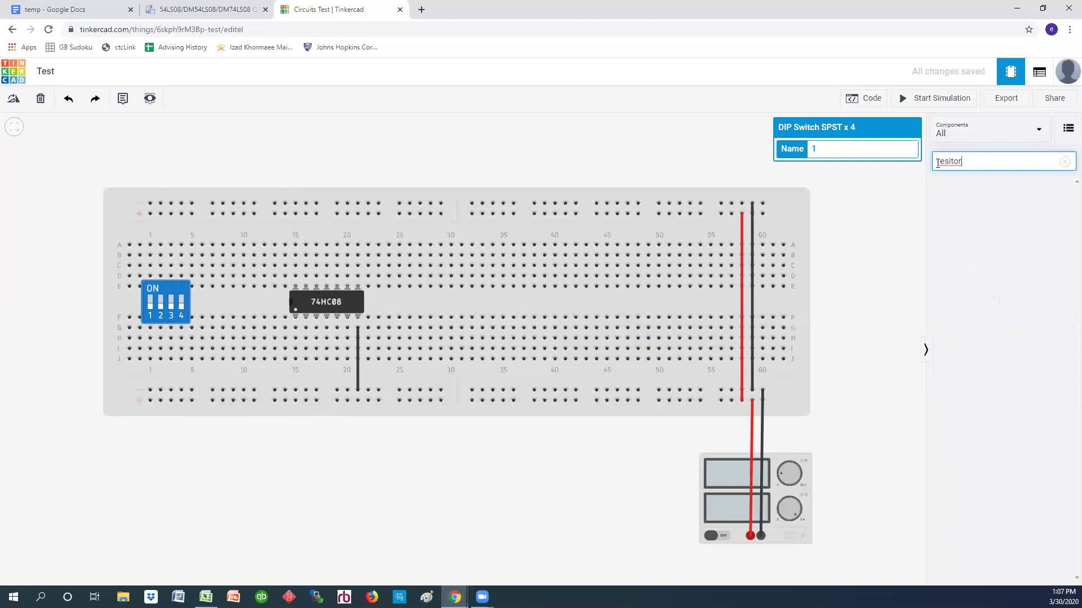
key("BackSpace")
key("BackSpace")
key("BackSpace")
key("BackSpace")
type("is")
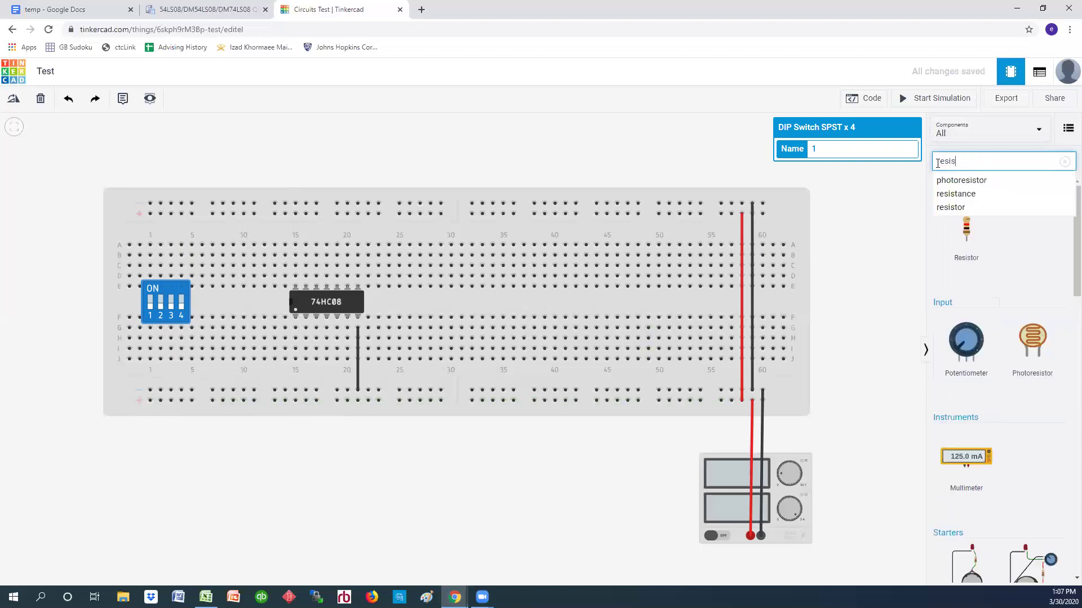
left_click(968, 232)
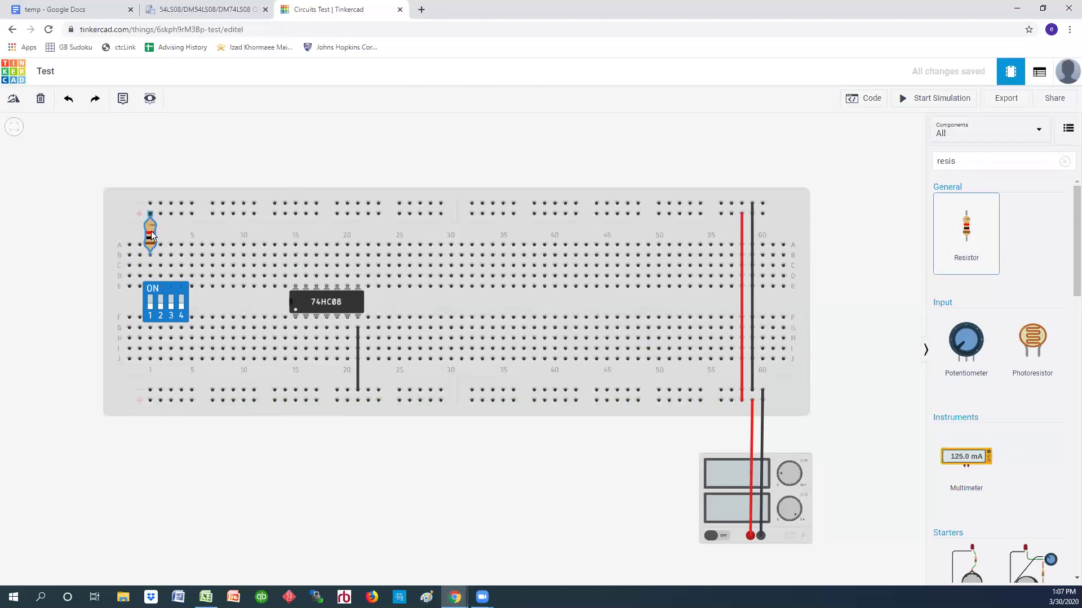
left_click(162, 225)
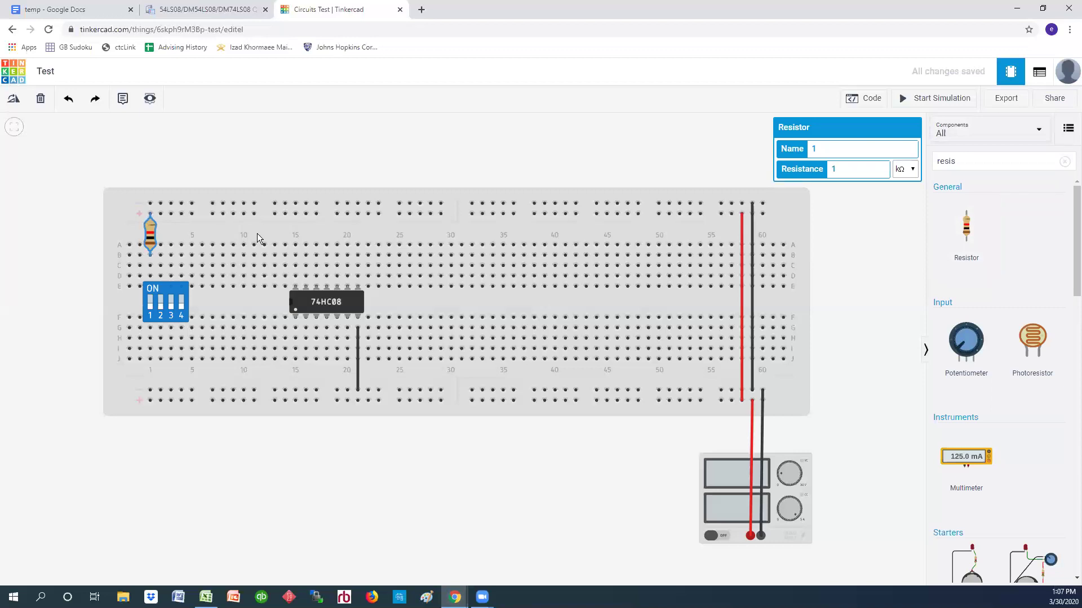
left_click(967, 234)
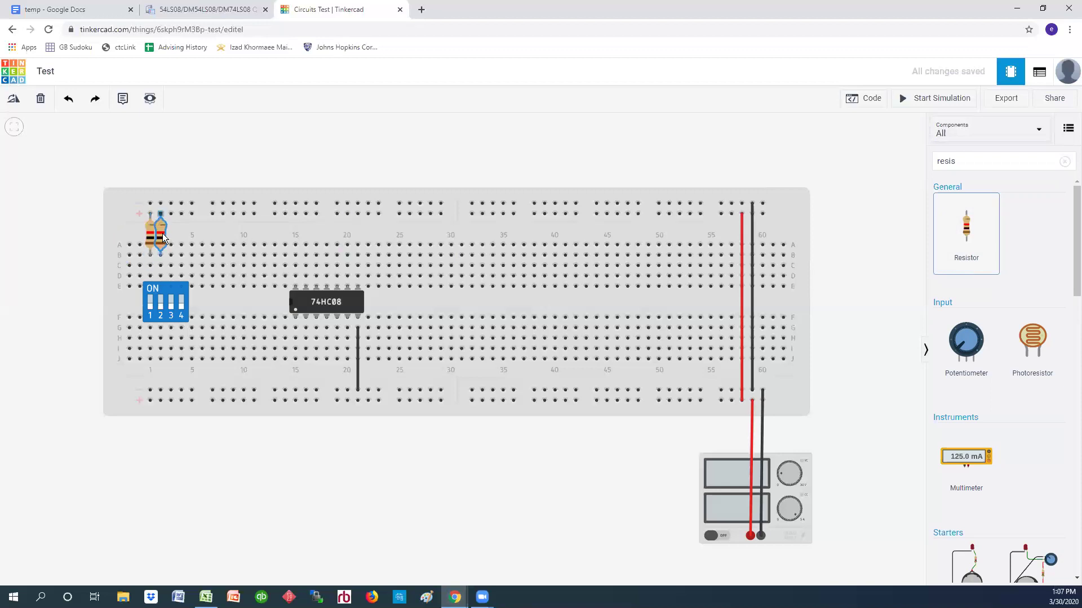
left_click(165, 241)
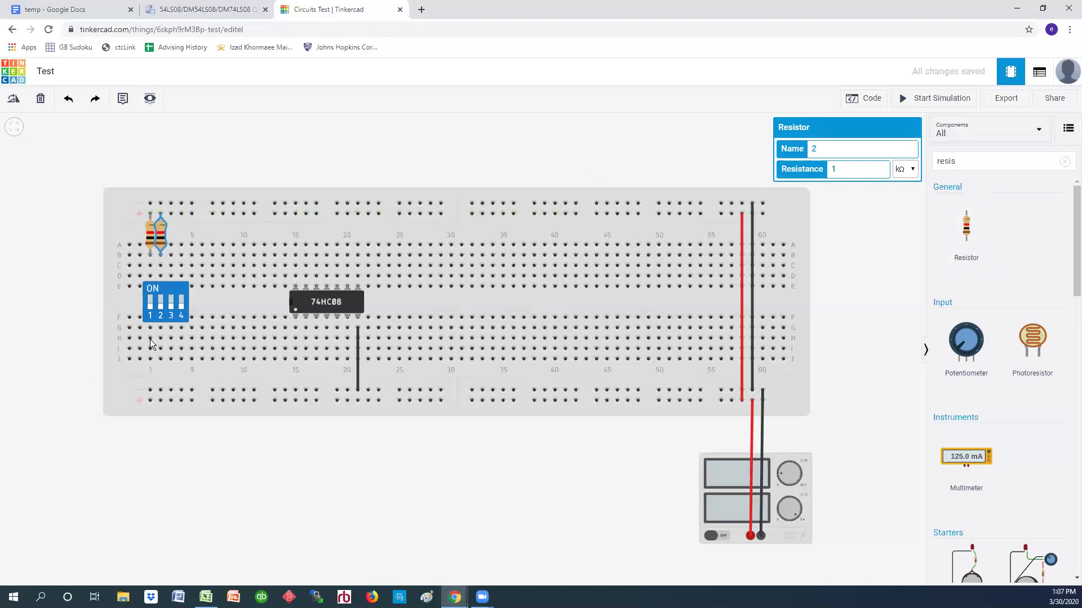
- Wire columns 1 and 2 at row J to the lower negative rail and colour both wires black
left_click(150, 359)
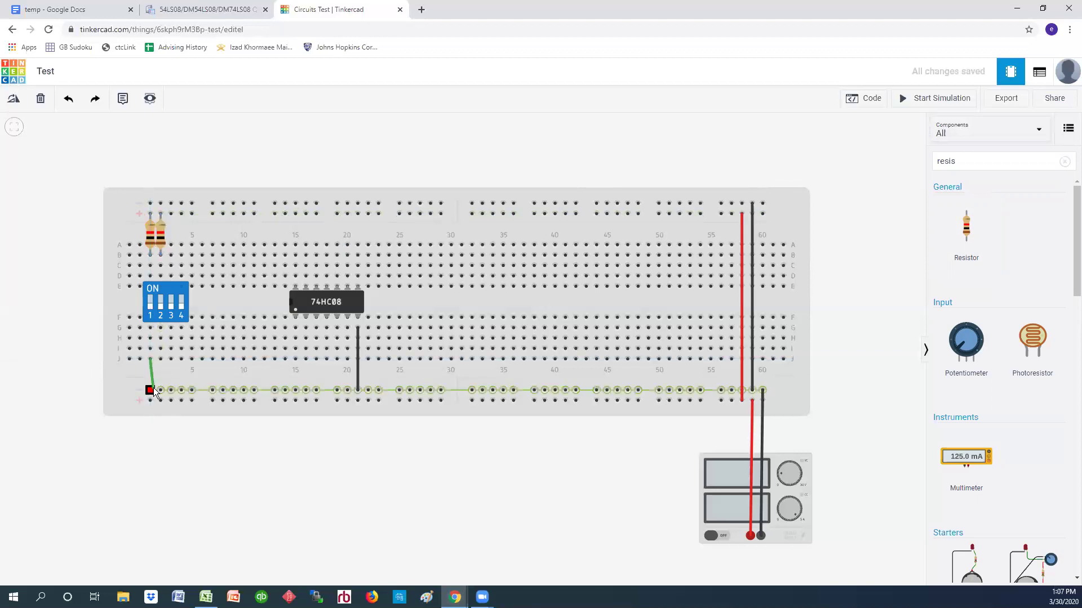
left_click(149, 388)
left_click(161, 359)
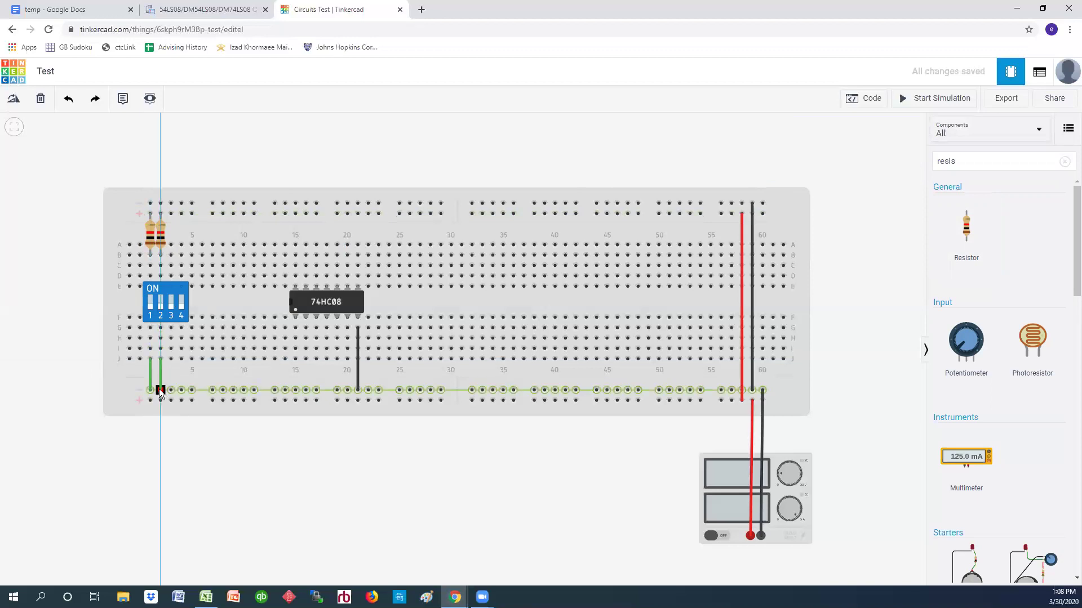
left_click(161, 390)
left_click(830, 150)
left_click(818, 163)
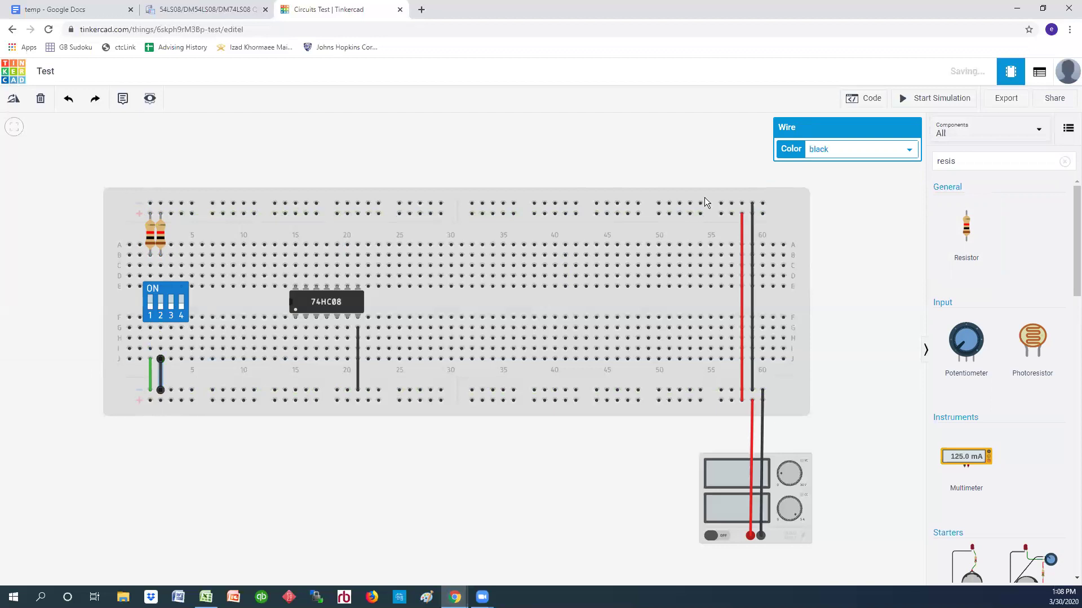
left_click(150, 375)
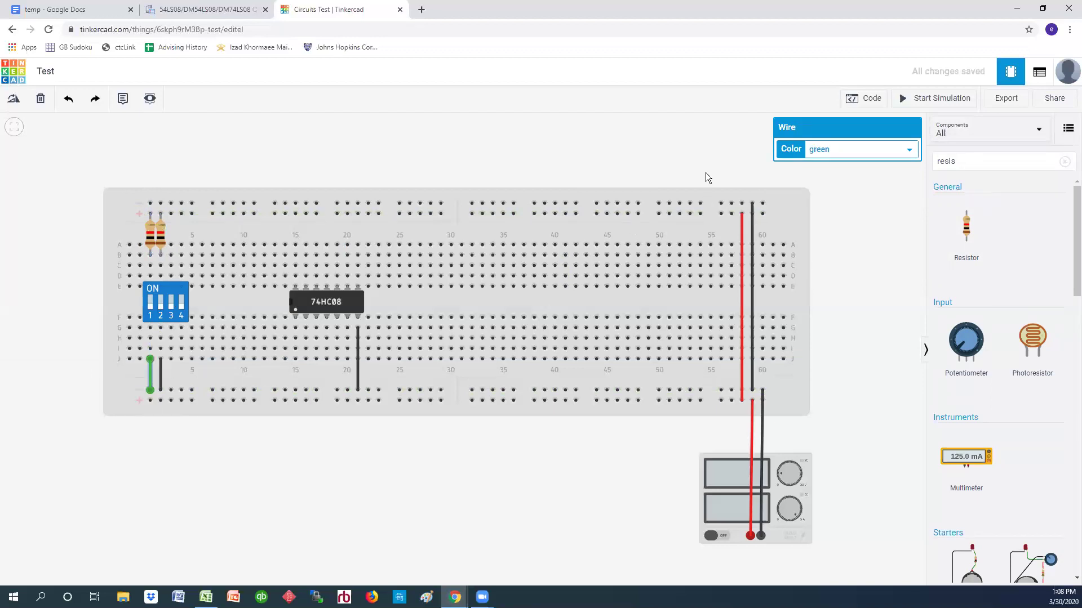
left_click(819, 148)
left_click(819, 163)
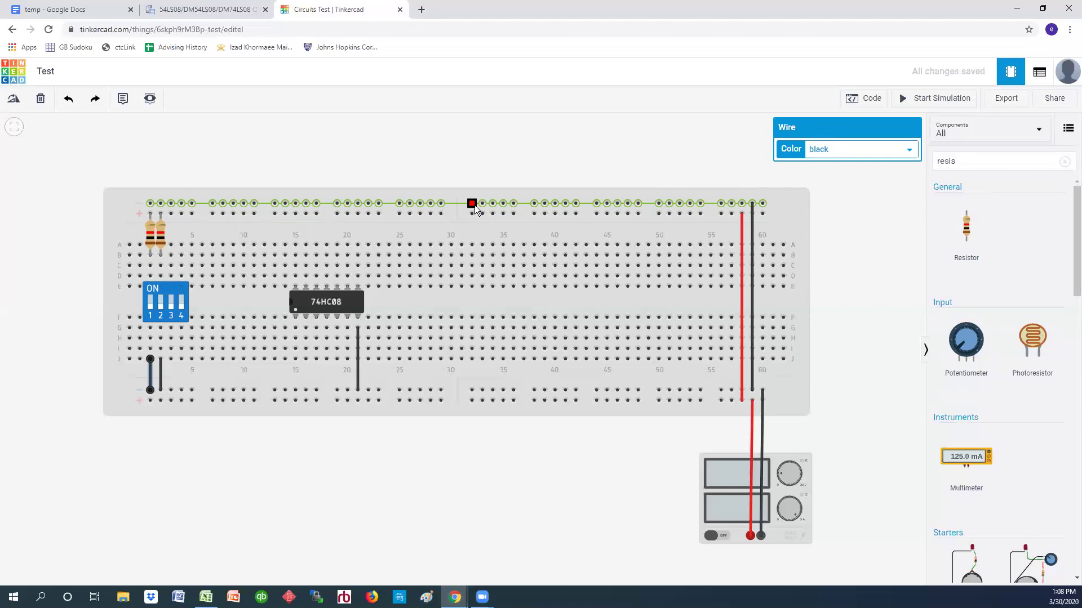
- Wire column 15, row A to the upper positive rail and colour the wire red
left_click(295, 245)
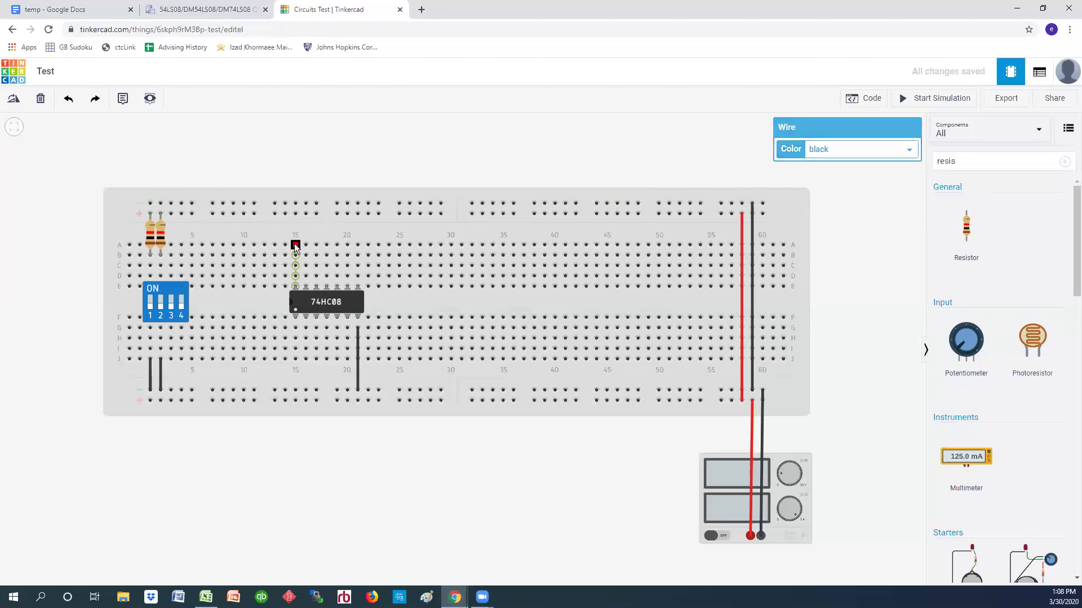
left_click(296, 214)
left_click(869, 152)
left_click(862, 173)
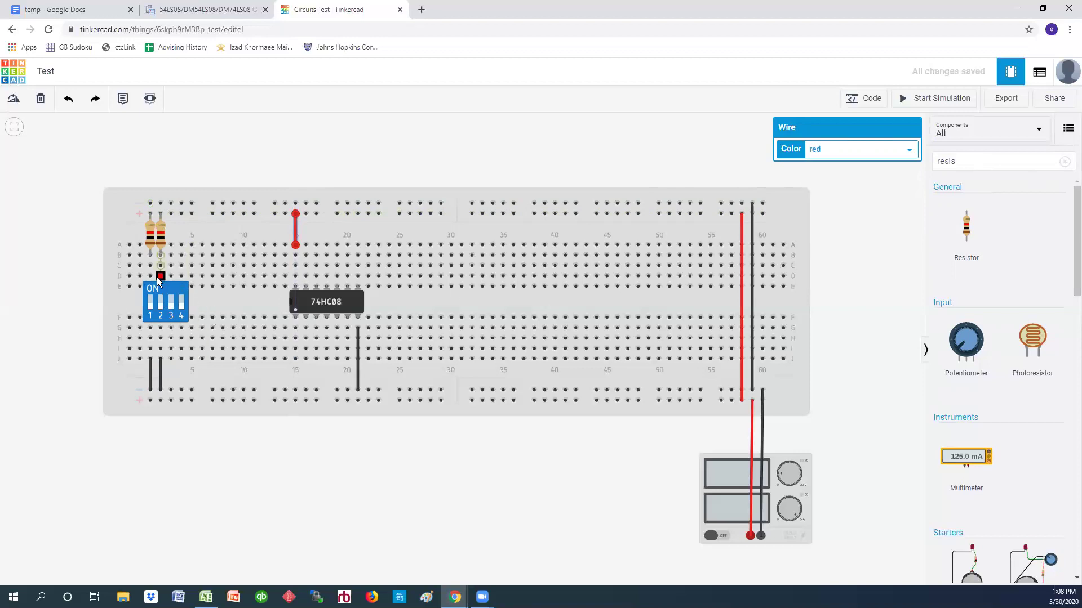
left_click(151, 304)
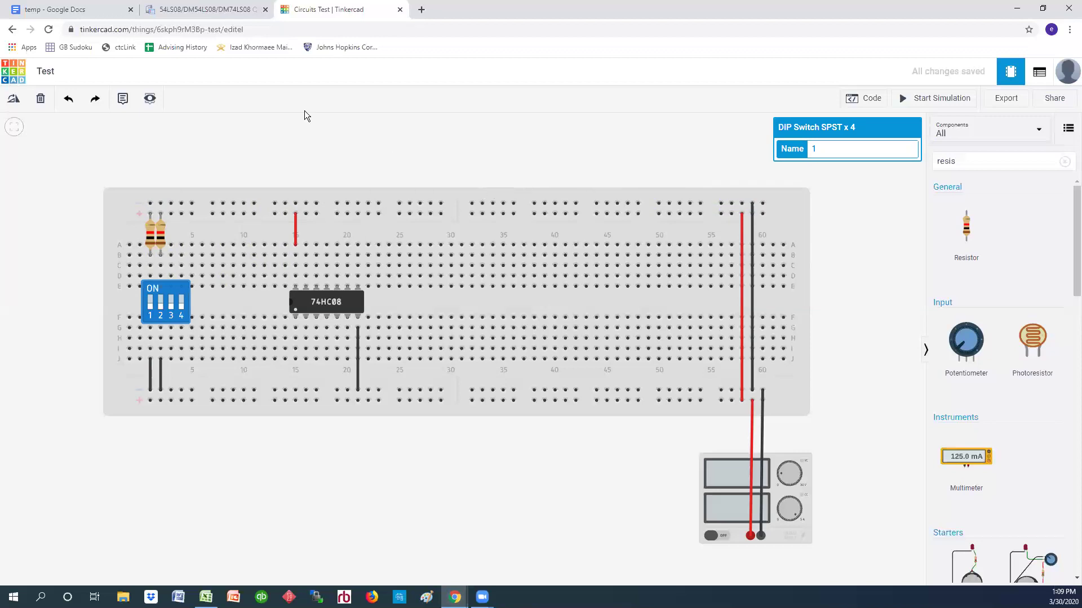
left_click(149, 264)
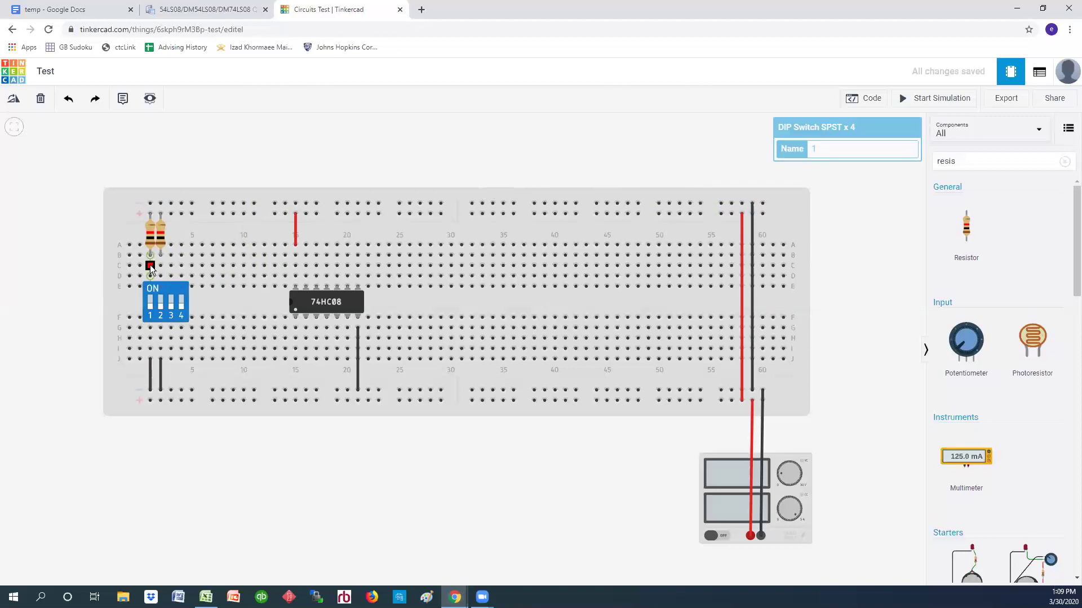
left_click(253, 265)
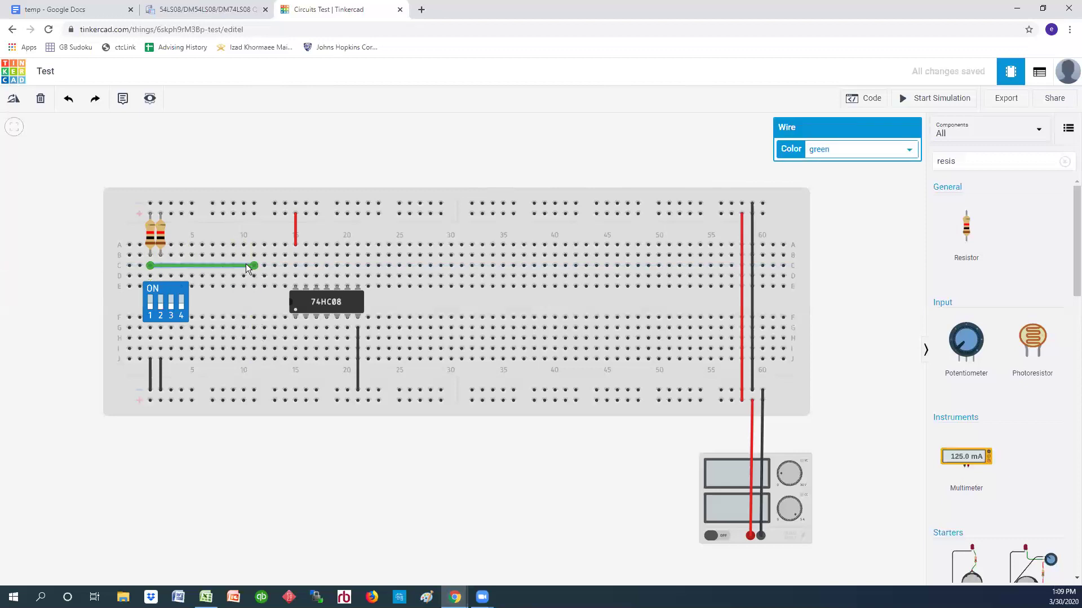
key("Delete")
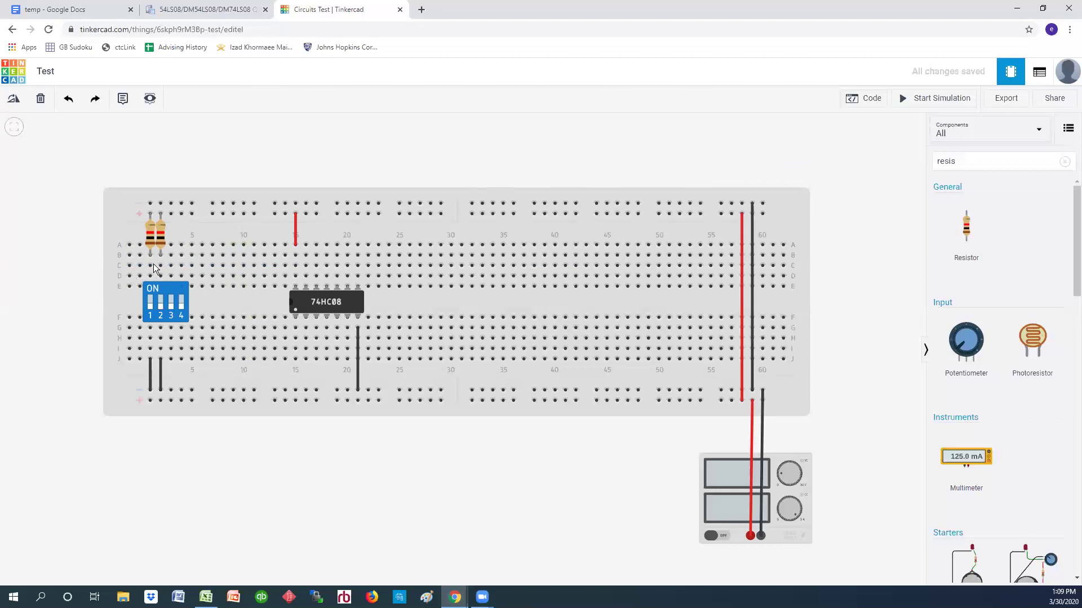
- Run green wires from column 1, row C to column 15, row G, and from column 2, row C to column 16, row H
left_click(150, 265)
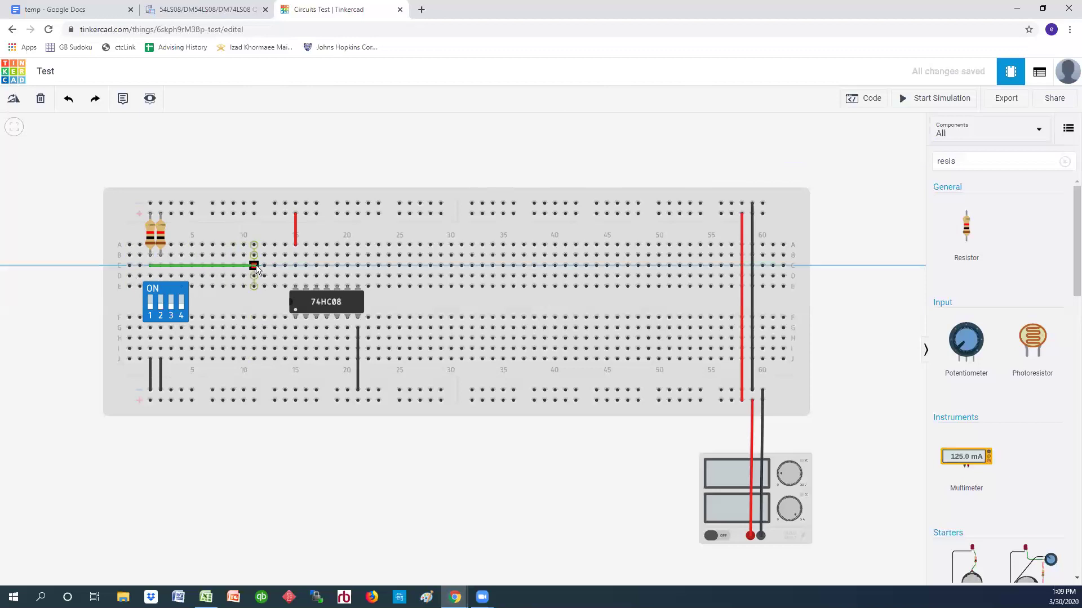
left_click(252, 301)
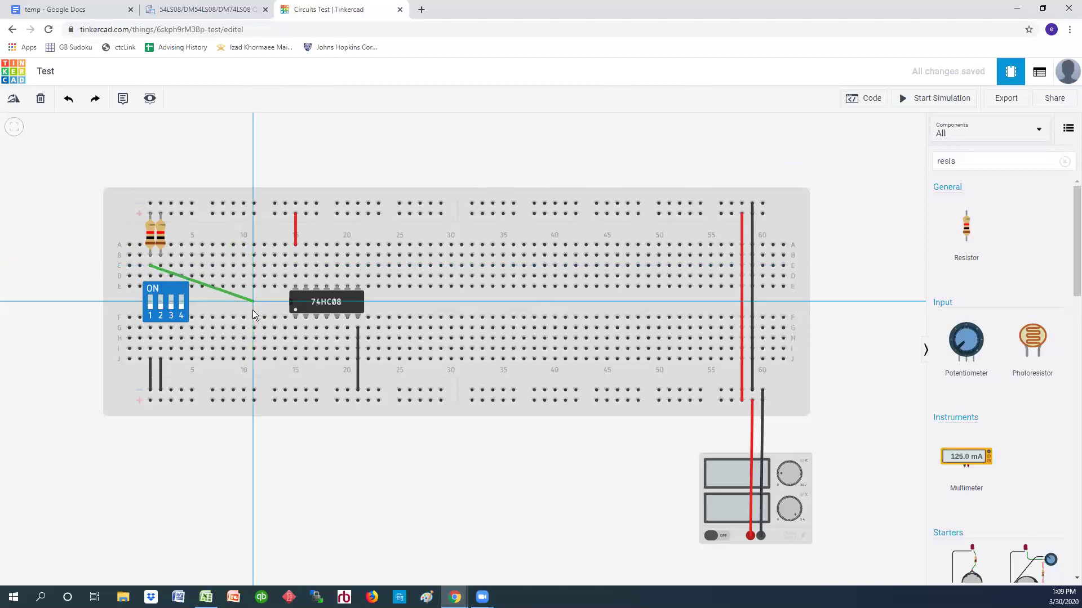
left_click(294, 329)
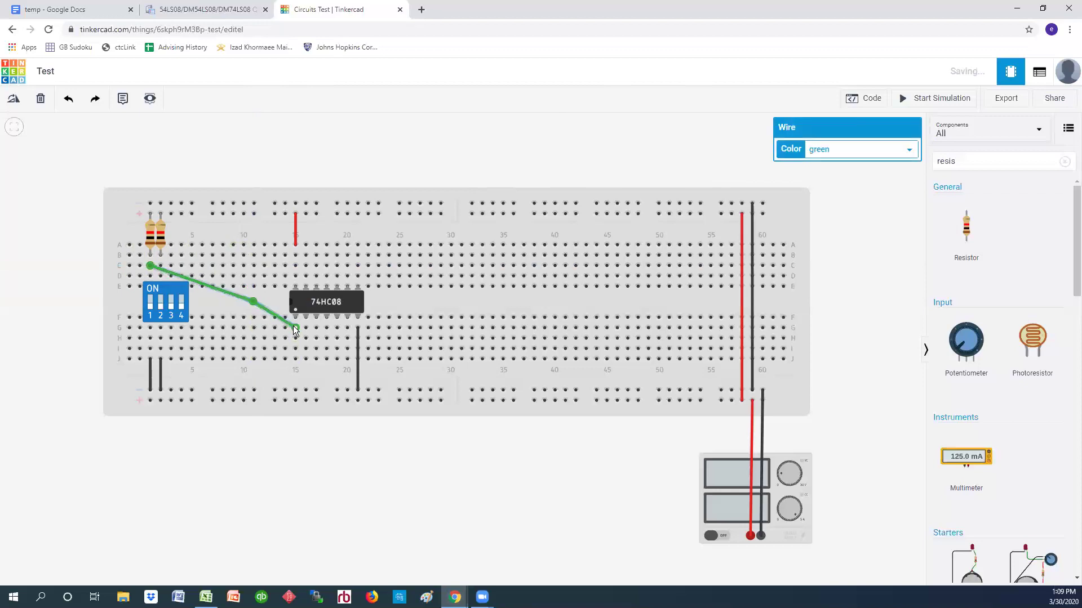
left_click(160, 263)
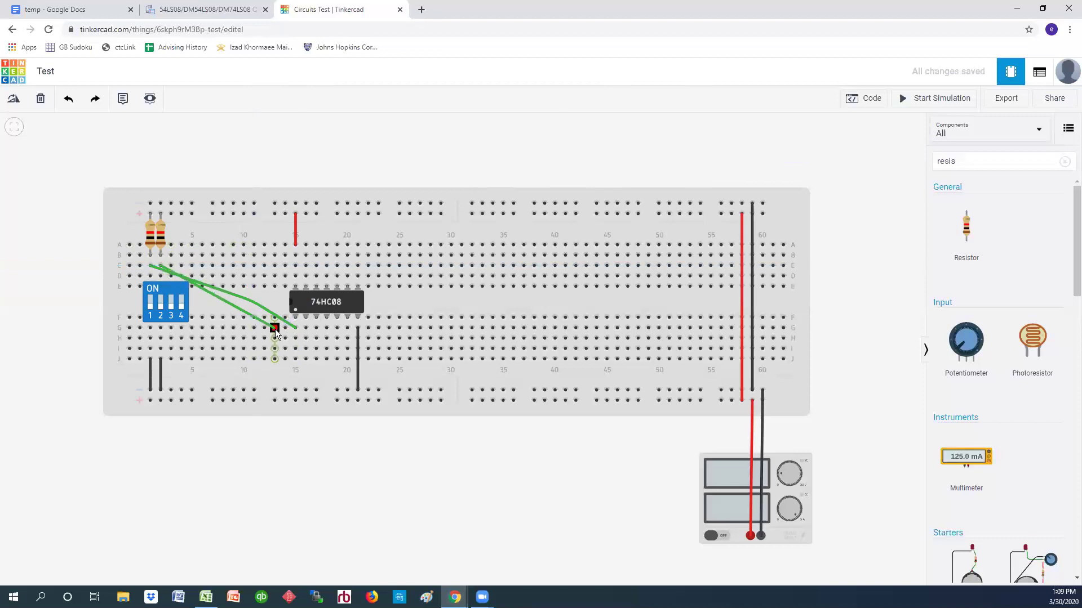
left_click(304, 337)
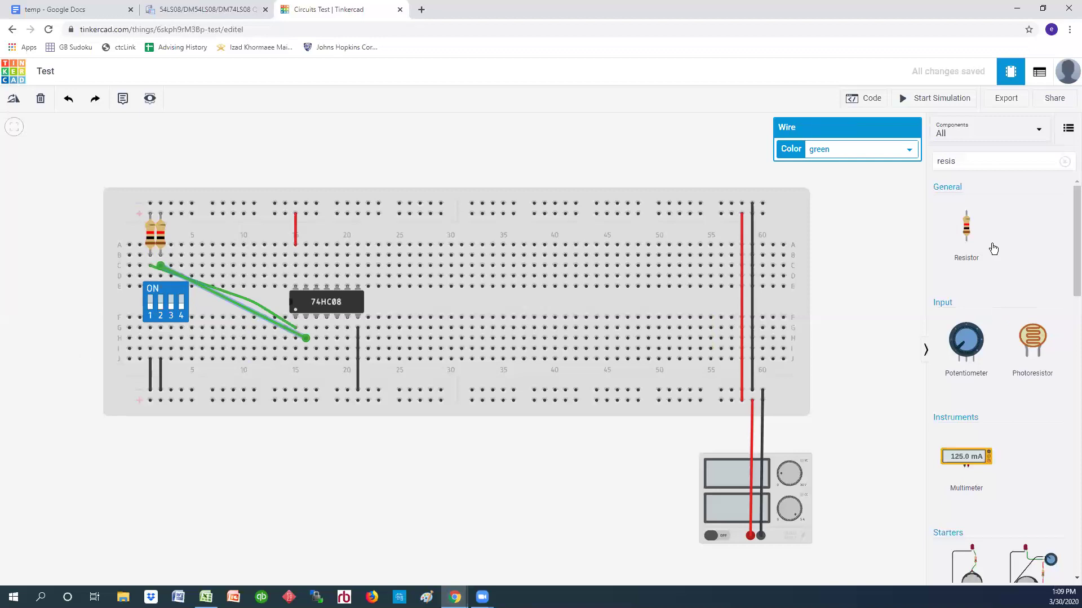
- Place a 1 kΩ resistor at column 34 from the upper negative rail to row A
left_click_drag(970, 237, 498, 240)
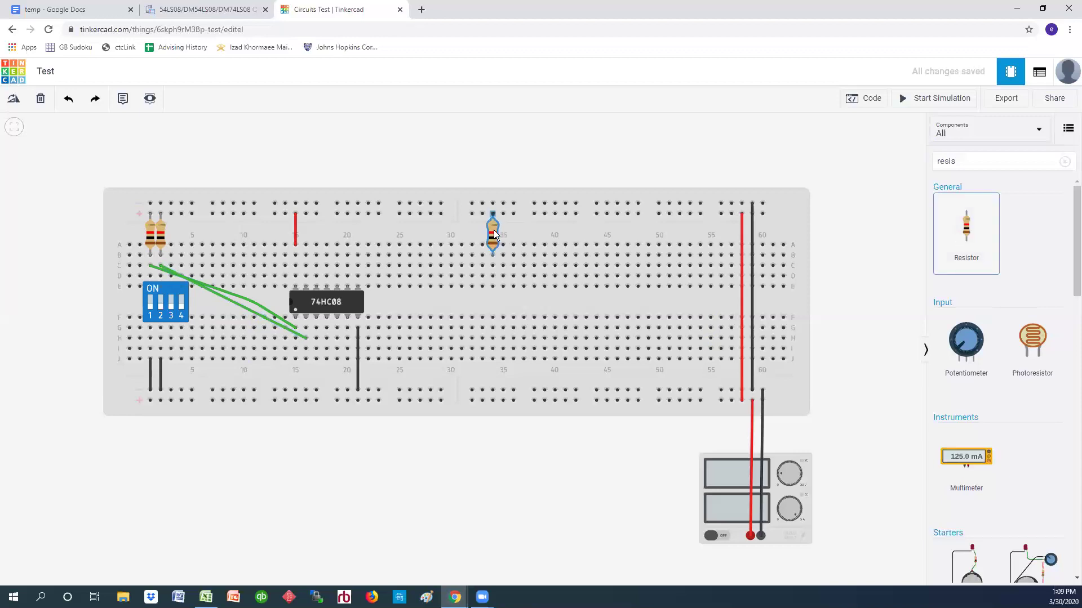
left_click(494, 235)
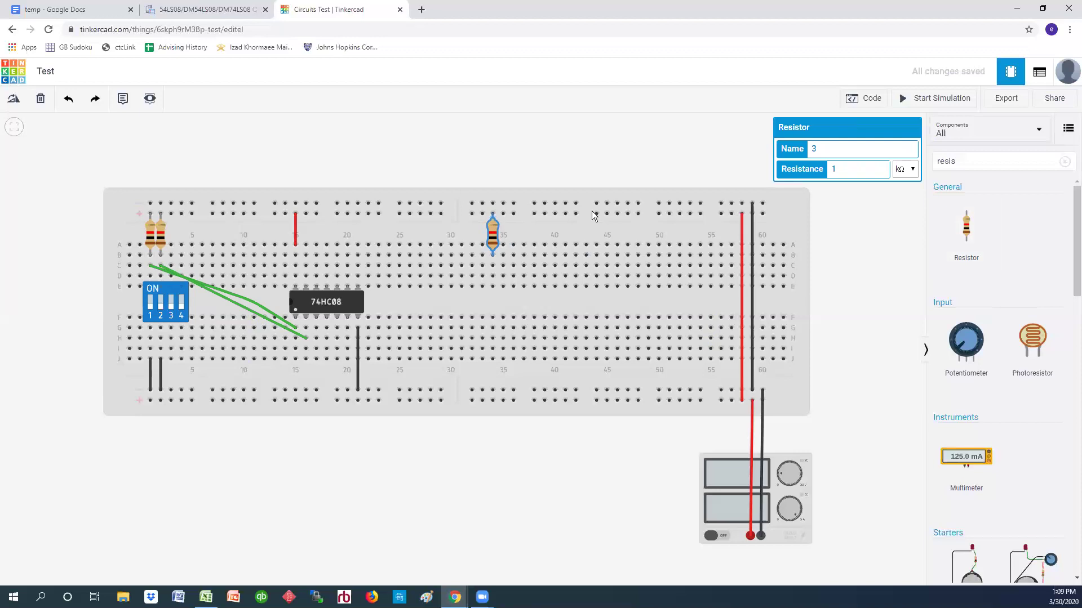
mouse_move(497, 229)
left_mouse_down()
mouse_move(498, 205)
mouse_move(498, 244)
mouse_move(495, 230)
left_mouse_up()
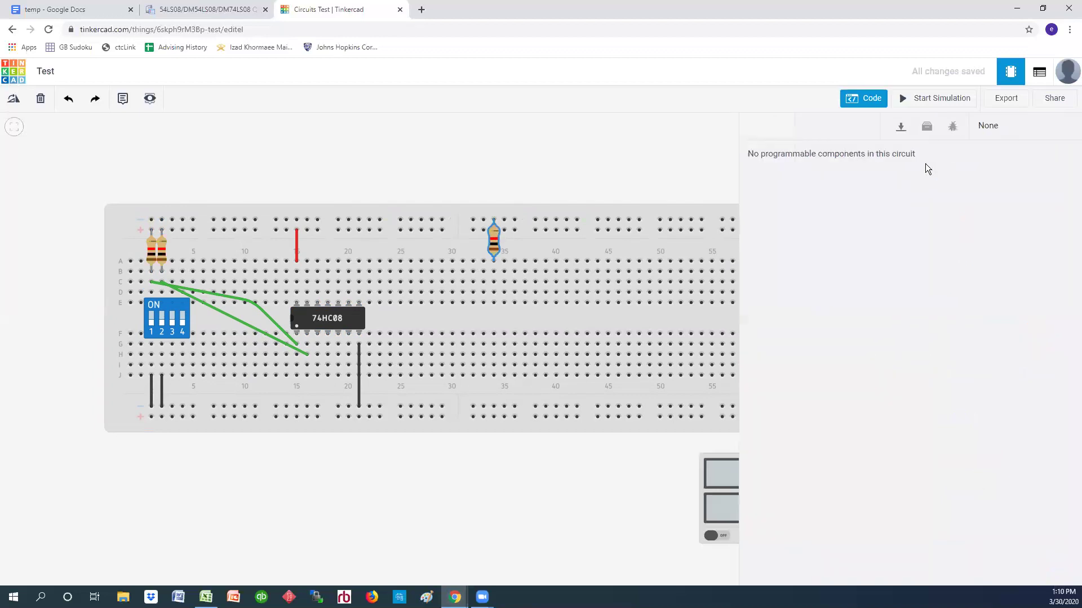
left_click(863, 98)
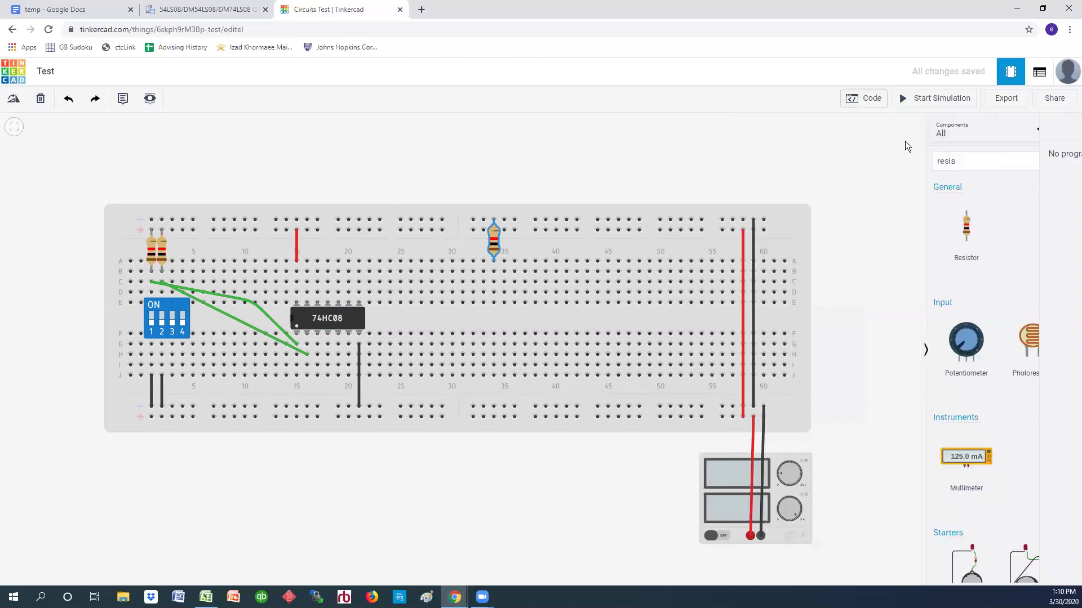
- Search the components for led and place a red LED in row B with its cathode at column 34, below the resistor
left_click_drag(952, 161, 914, 157)
type("led")
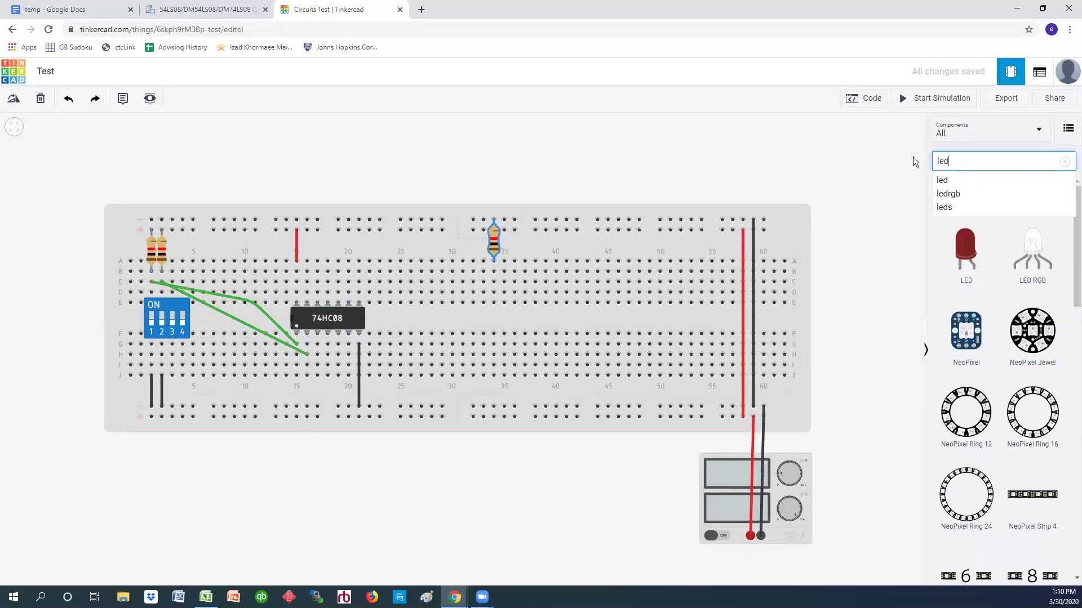
left_click_drag(976, 256, 546, 264)
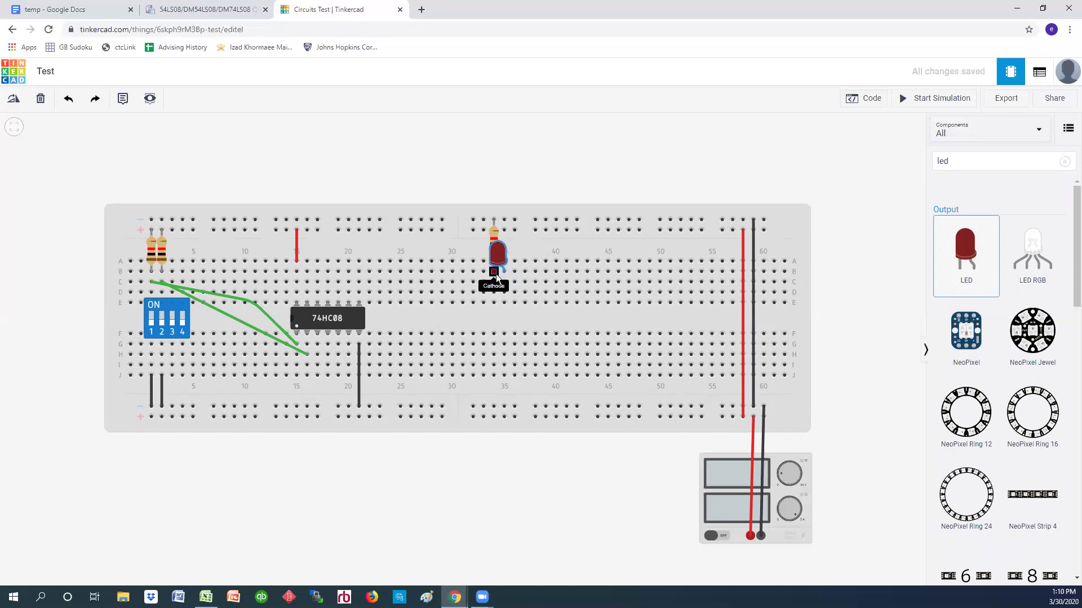
left_click(496, 274)
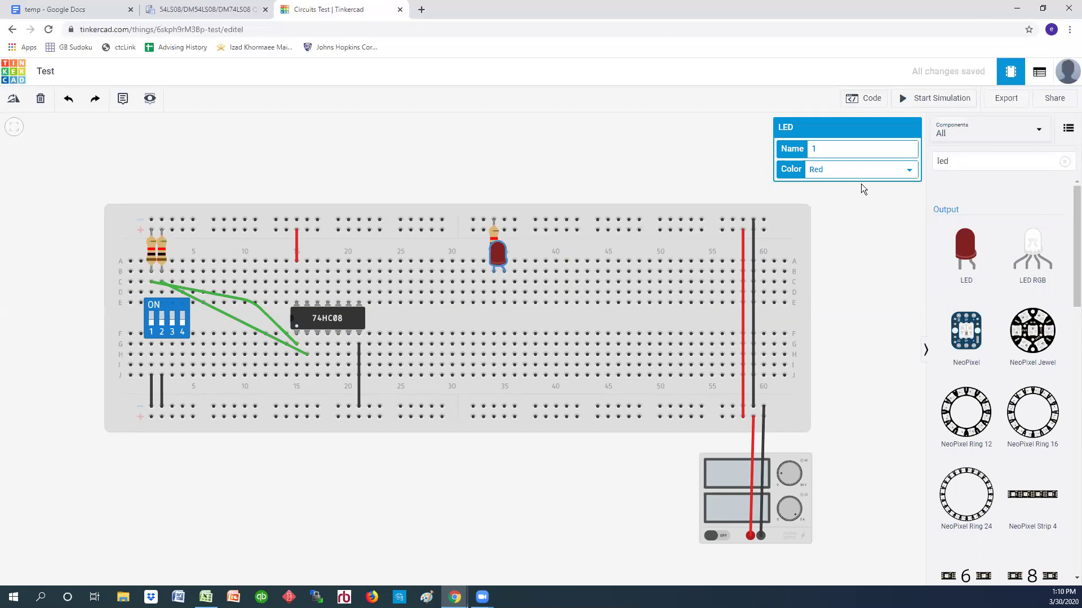
- Route a green wire with bends from the 74HC08 output at column 17, row H to column 35, row E
left_click(316, 355)
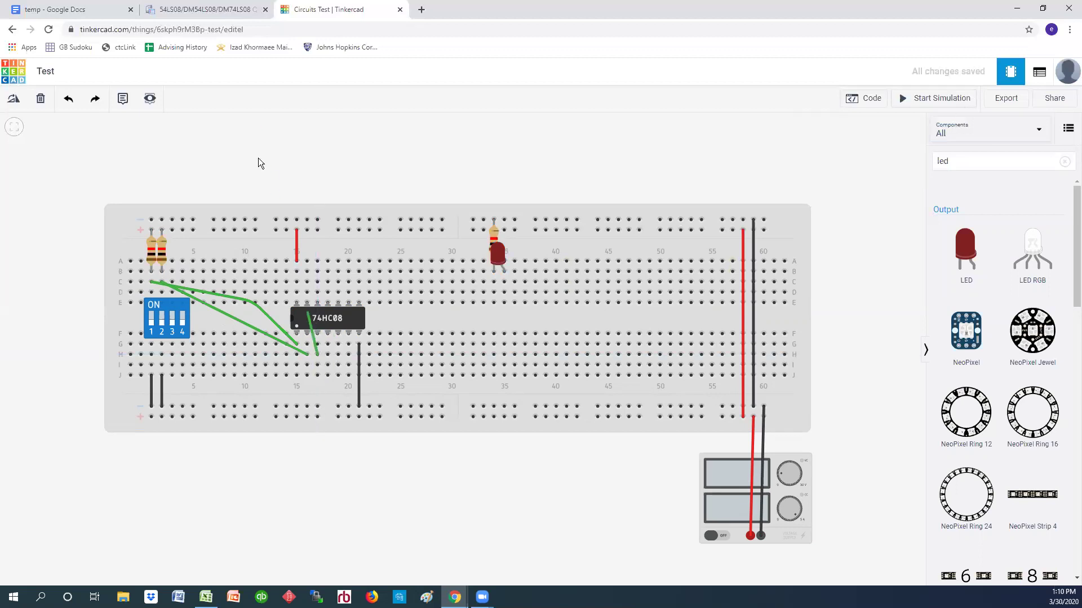
left_click(423, 350)
left_click(505, 323)
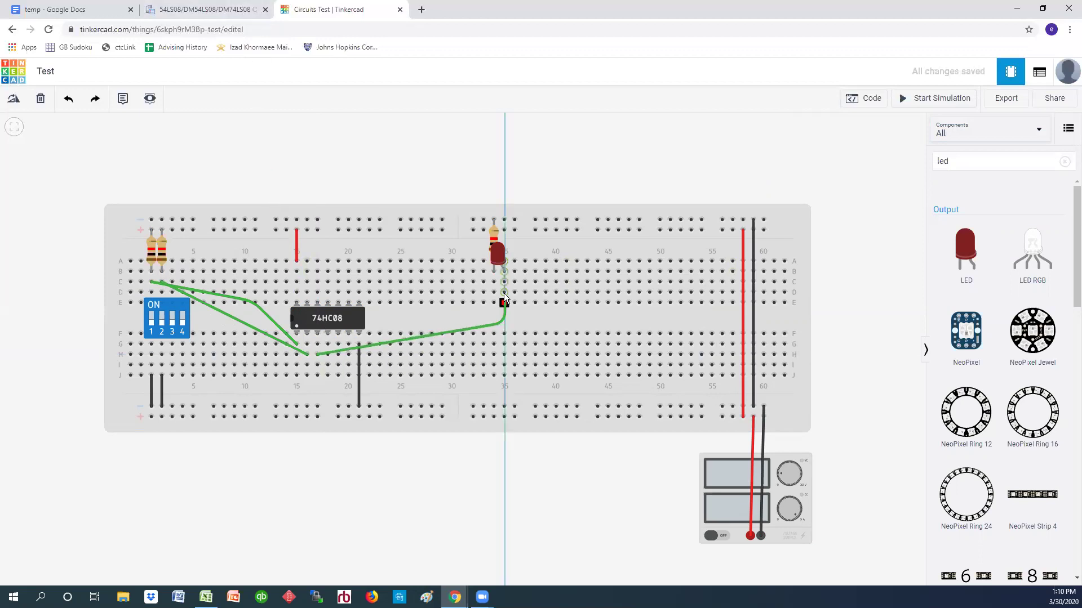
left_click(503, 300)
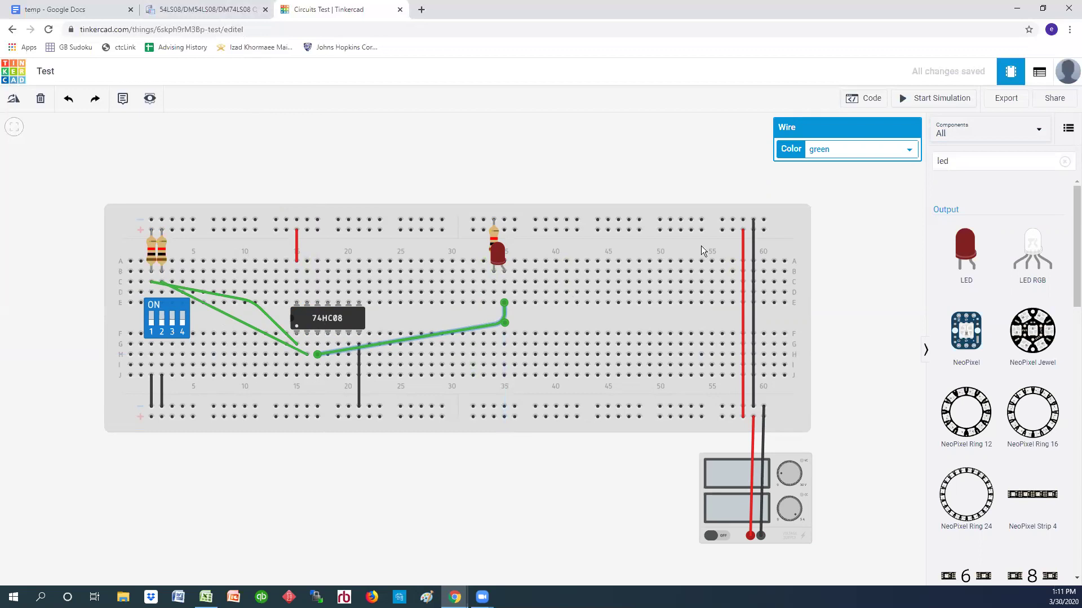
- Start the simulation and check the AND gate's function table in the datasheet against the circuit
left_click(946, 102)
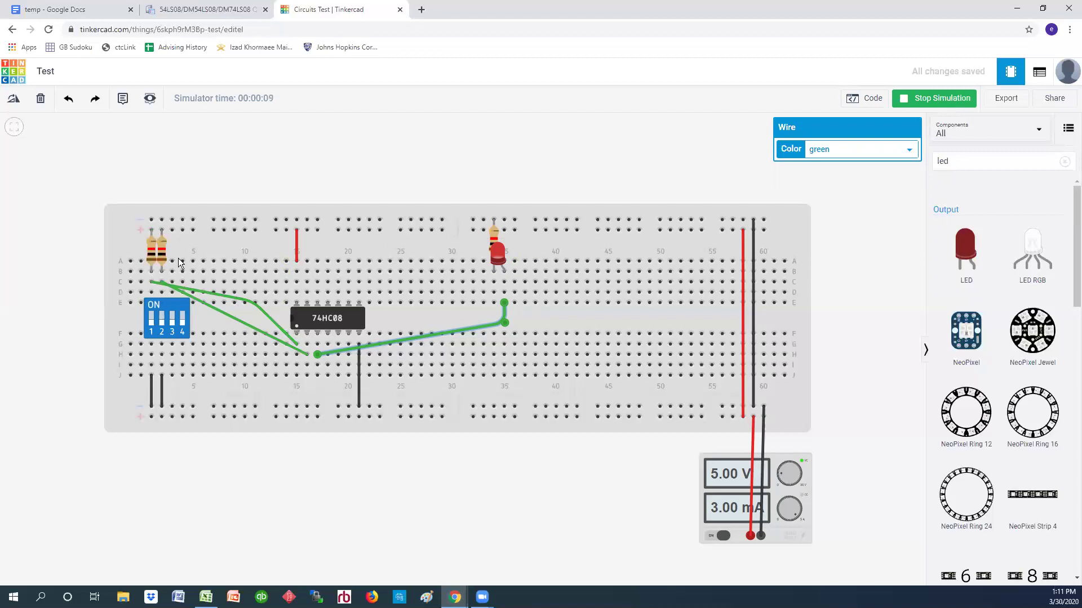
left_click(214, 10)
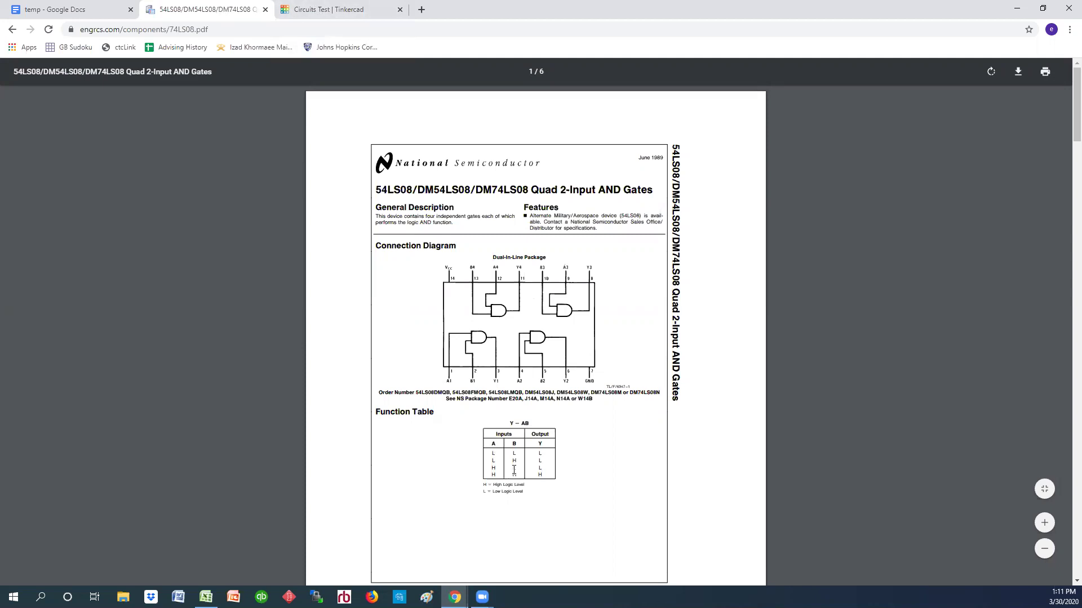
left_click(333, 10)
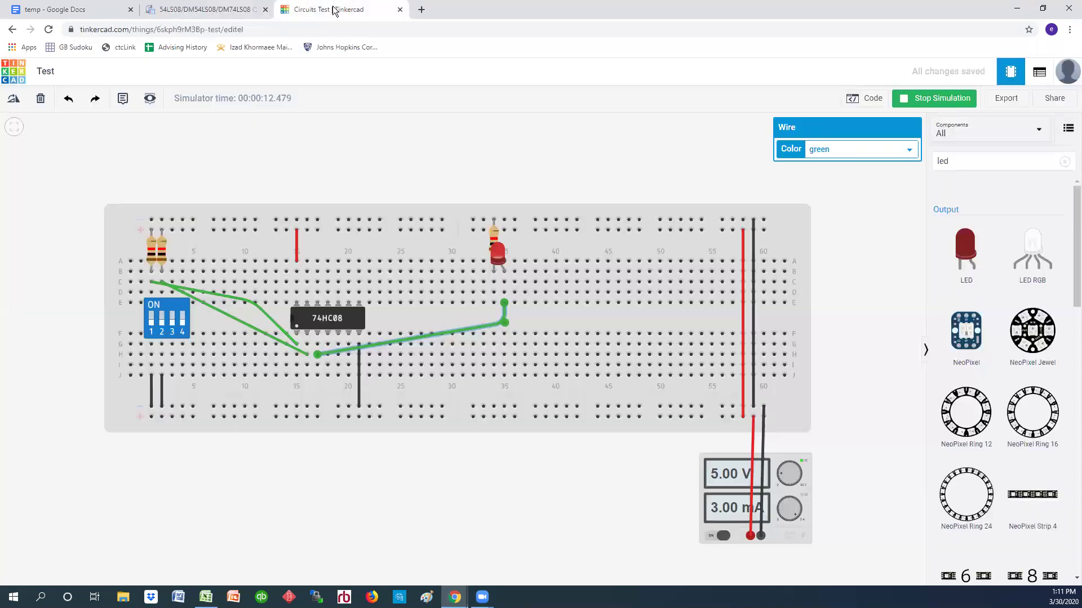
- Turn DIP switch 1 on, test switch 2 in the running simulation, and stop the simulation
left_click(150, 314)
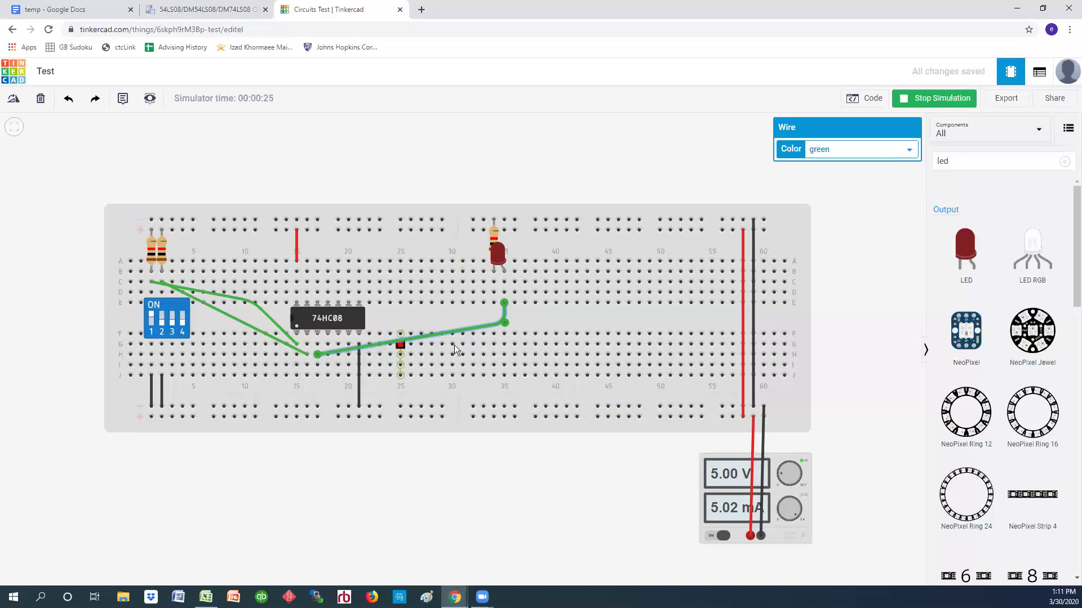
left_click(162, 319)
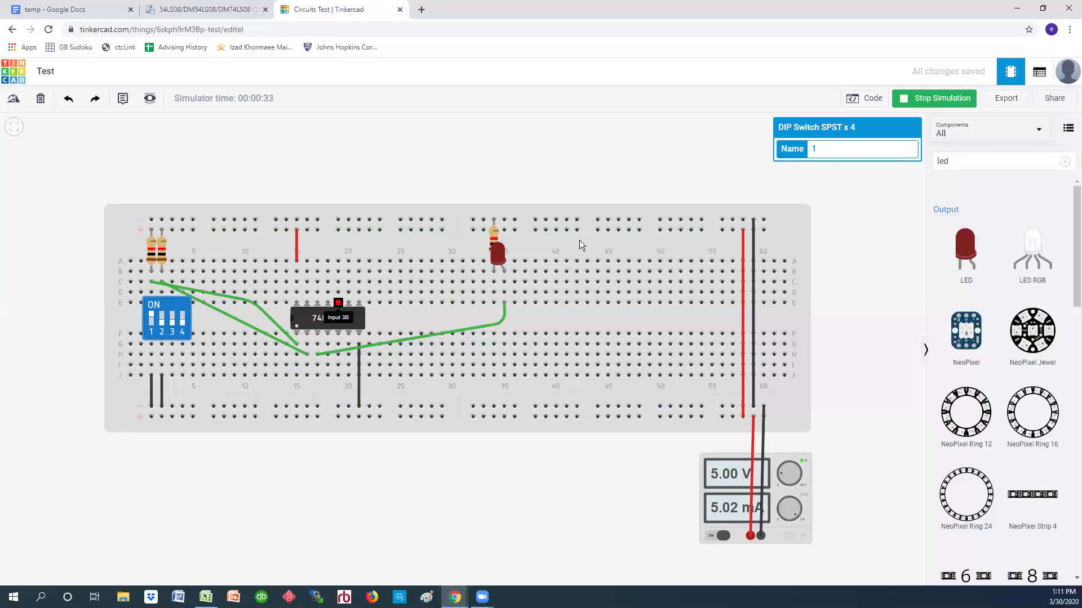
left_click(950, 99)
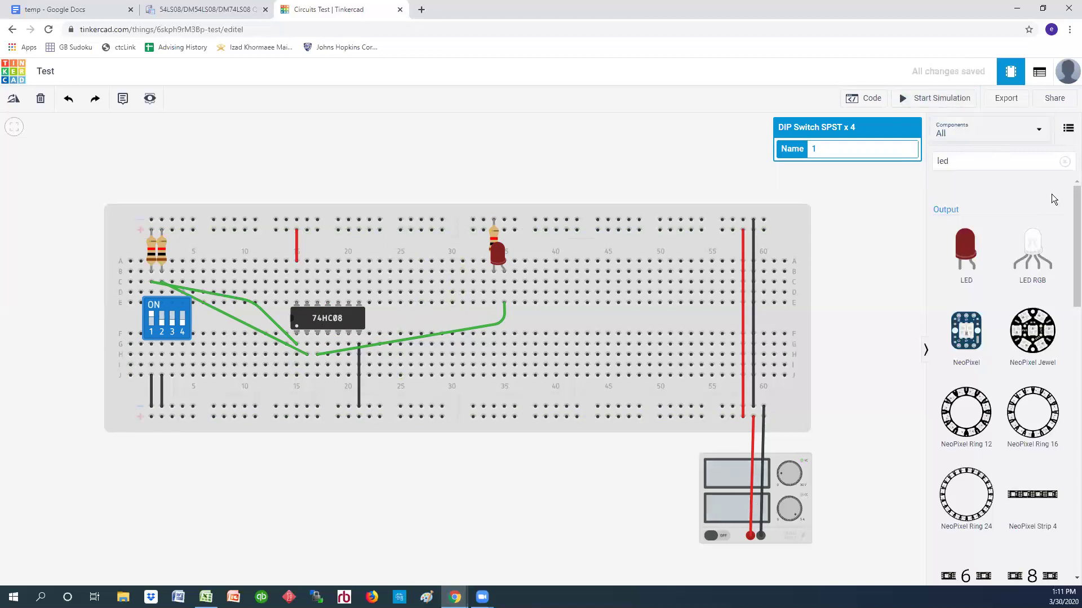
- Search the components for 74HC chips and narrow the results to the 74hc32 quad OR gate
double_click(944, 161)
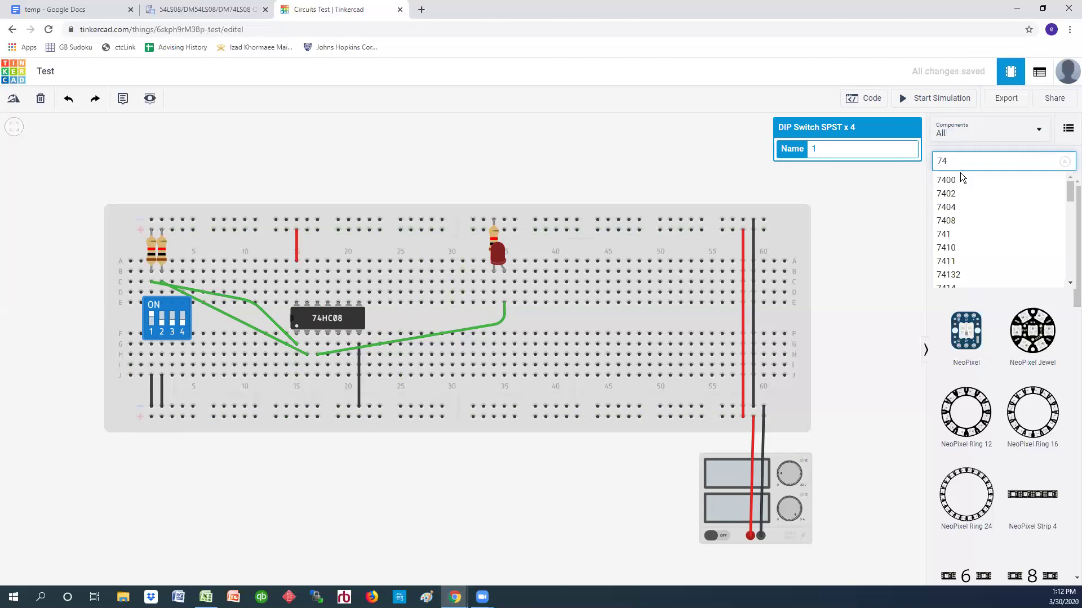
type("74L")
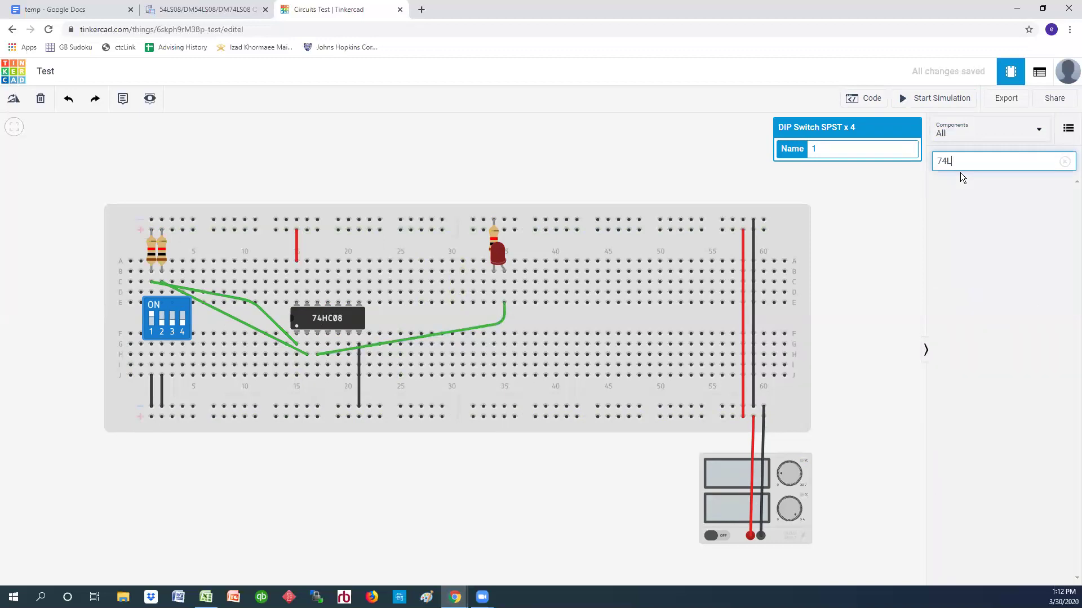
key("BackSpace")
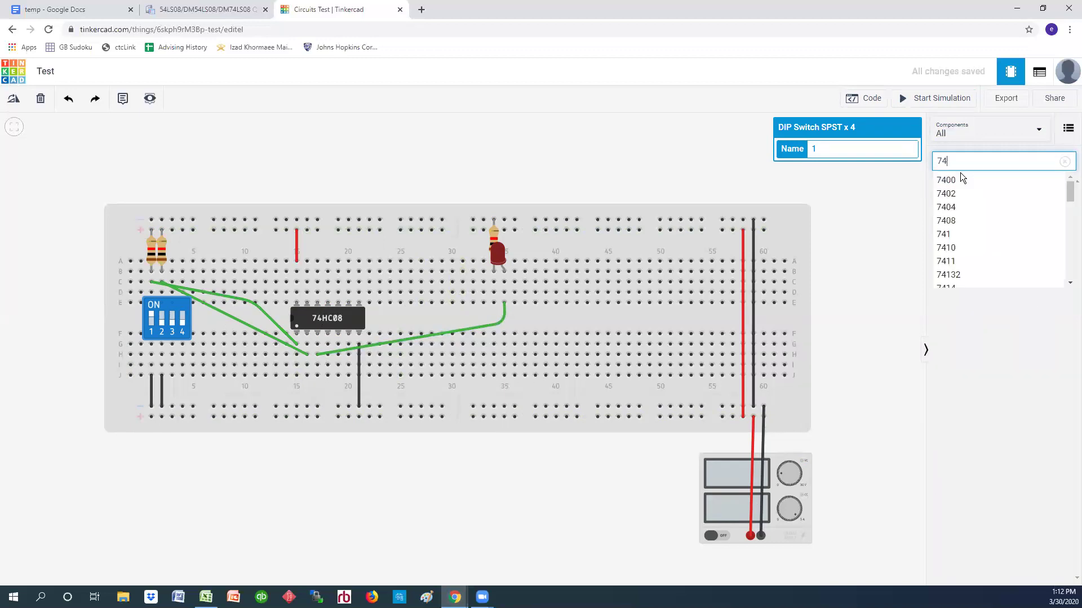
type("HC")
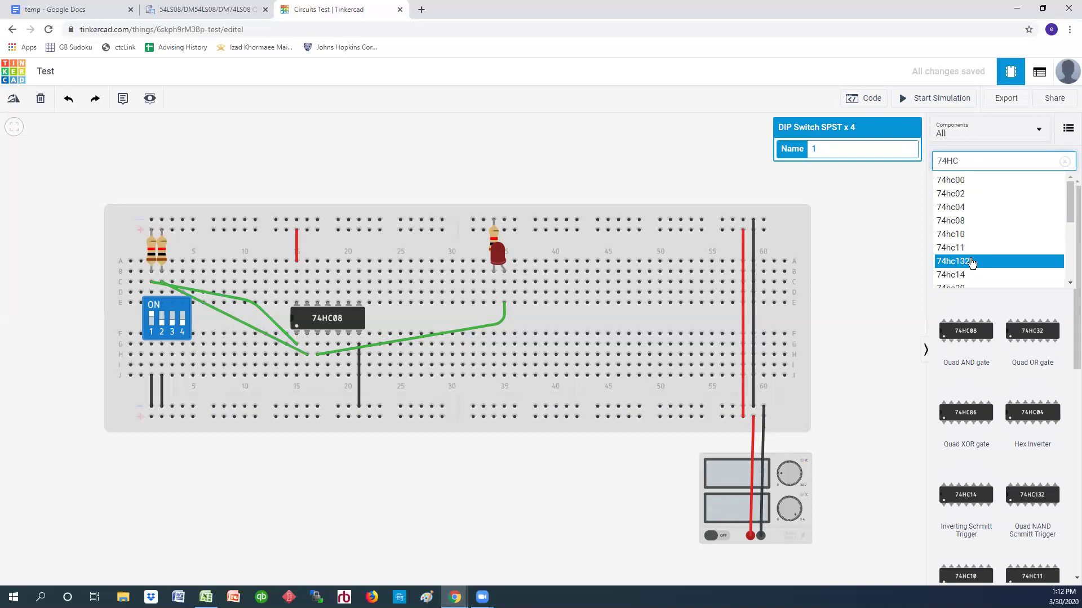
left_click(1071, 284)
left_click(1070, 285)
left_click(1070, 284)
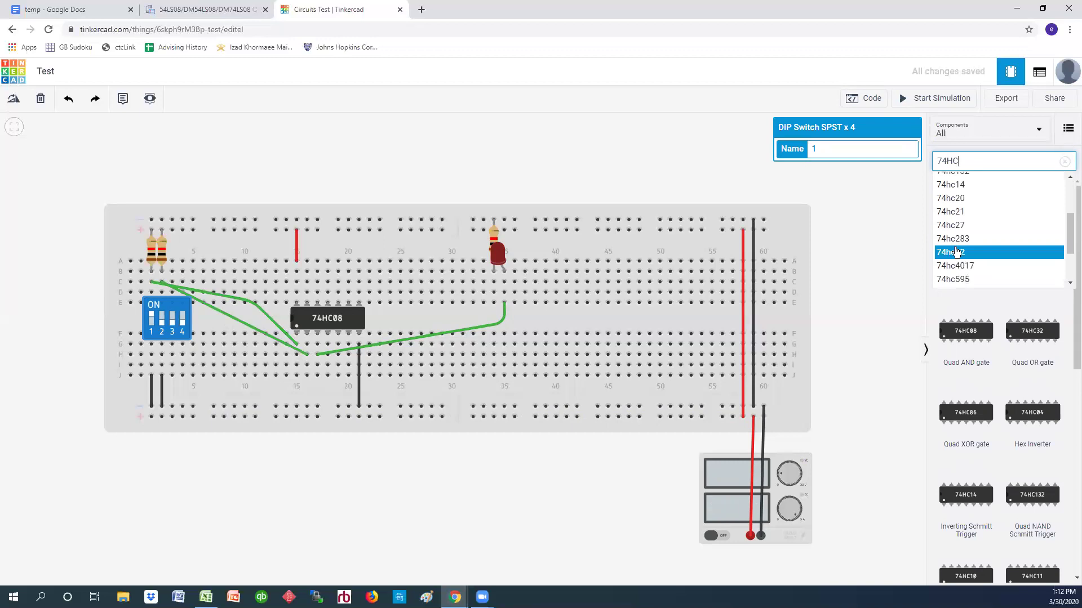
left_click(956, 252)
left_click(566, 356)
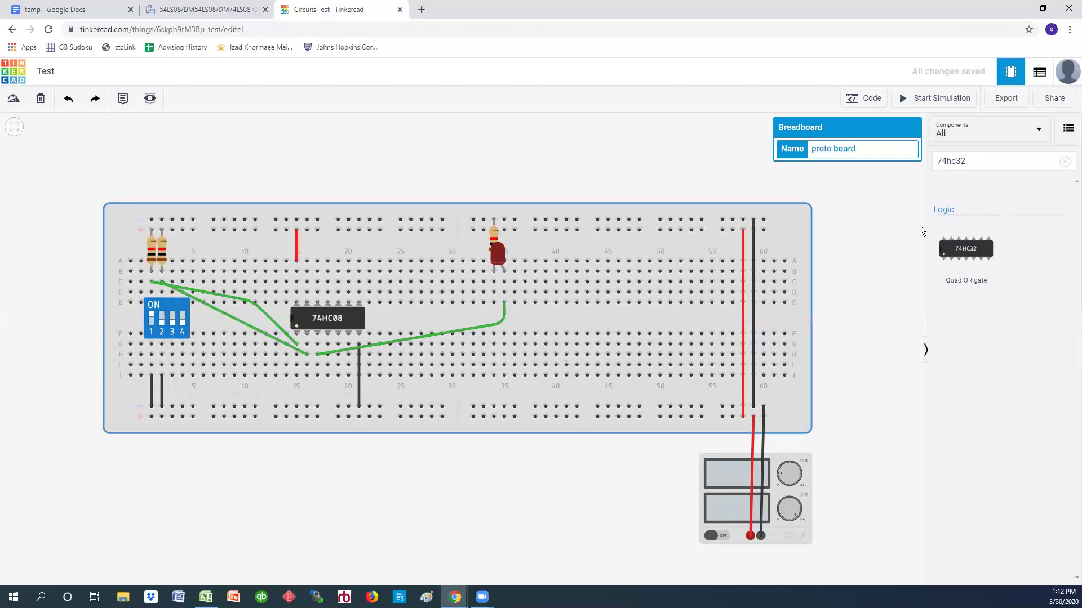
- Move the 74HC08 to columns 44–50 and place a 74HC32 in its former spot at columns 15–21
left_click_drag(315, 321, 617, 318)
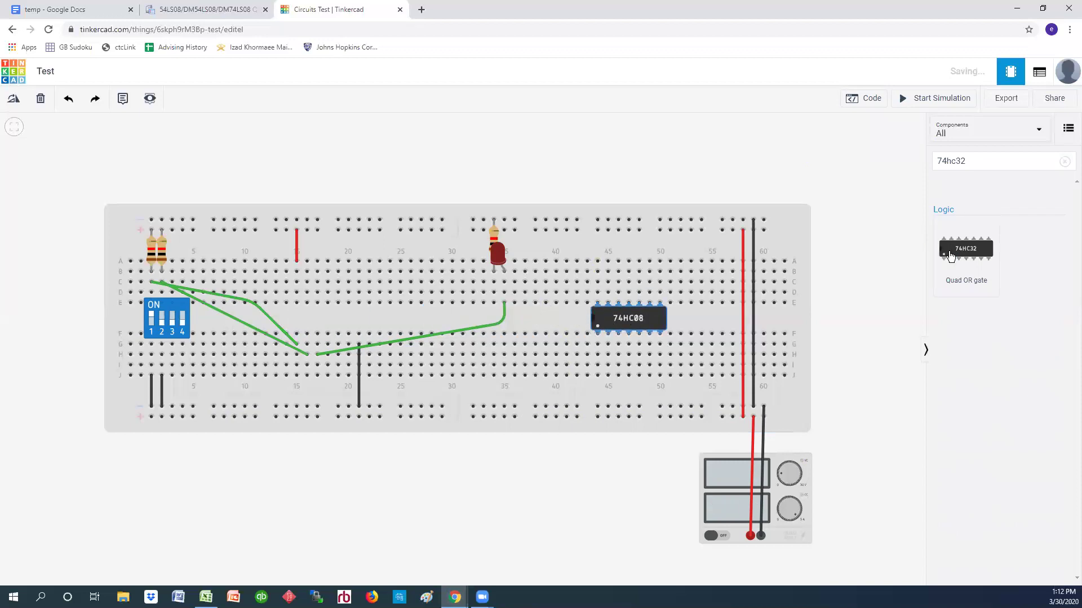
left_click_drag(966, 249, 332, 320)
left_click(332, 315)
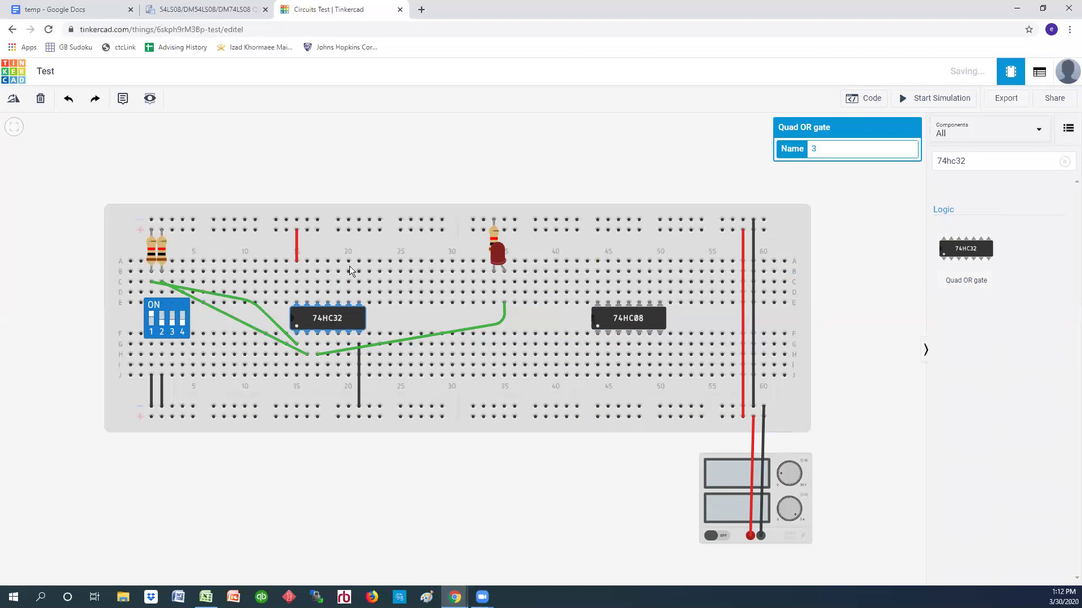
- Open the 74LS32 2-input OR datasheet from the component index, check its connection diagram and function table, and return to the circuit
left_click(232, 9)
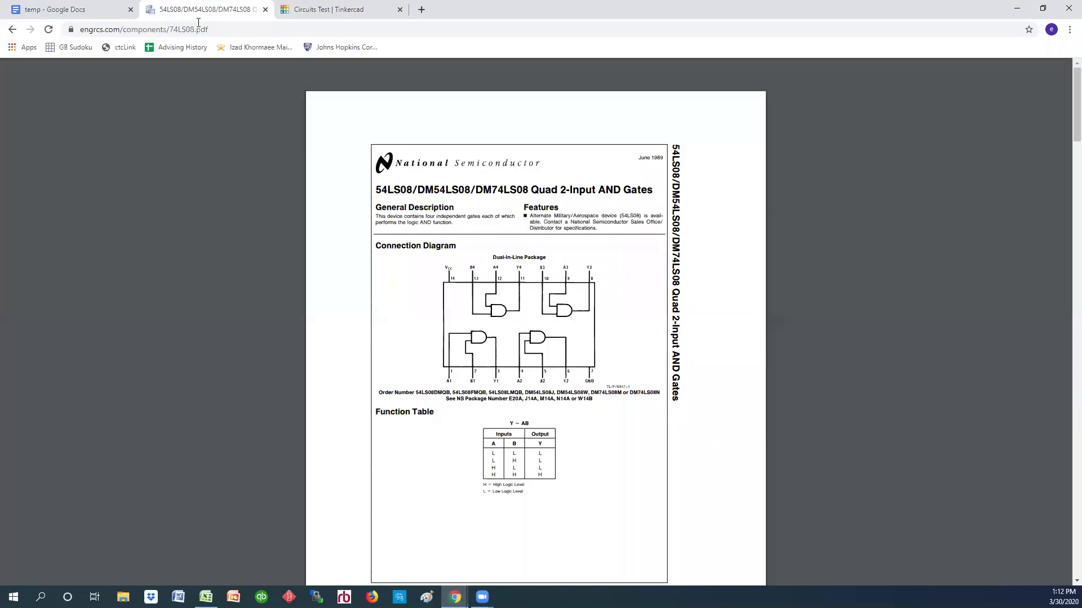
left_click(12, 30)
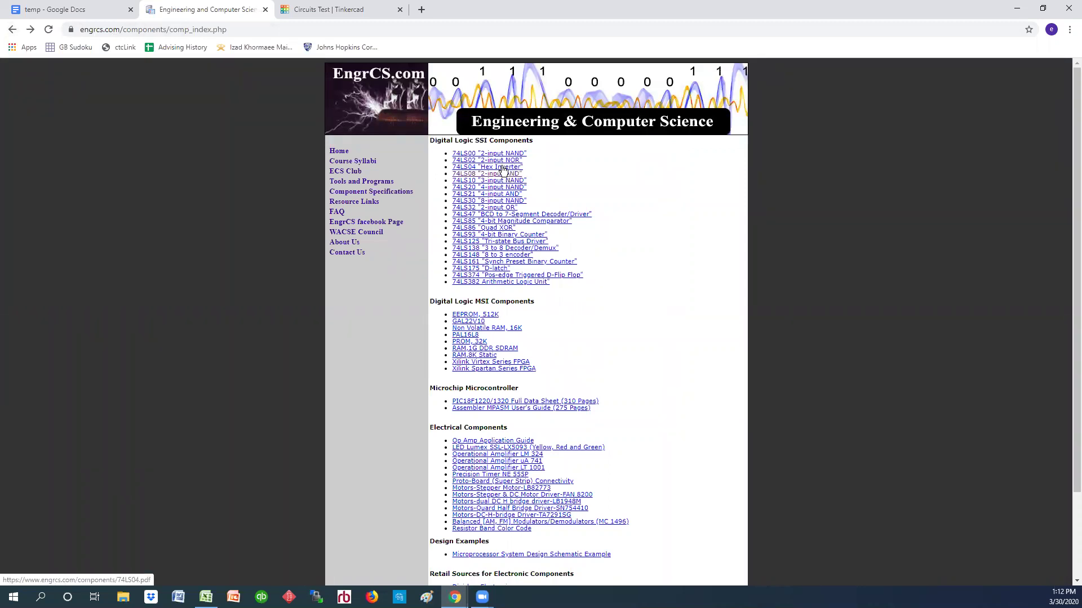
left_click(486, 209)
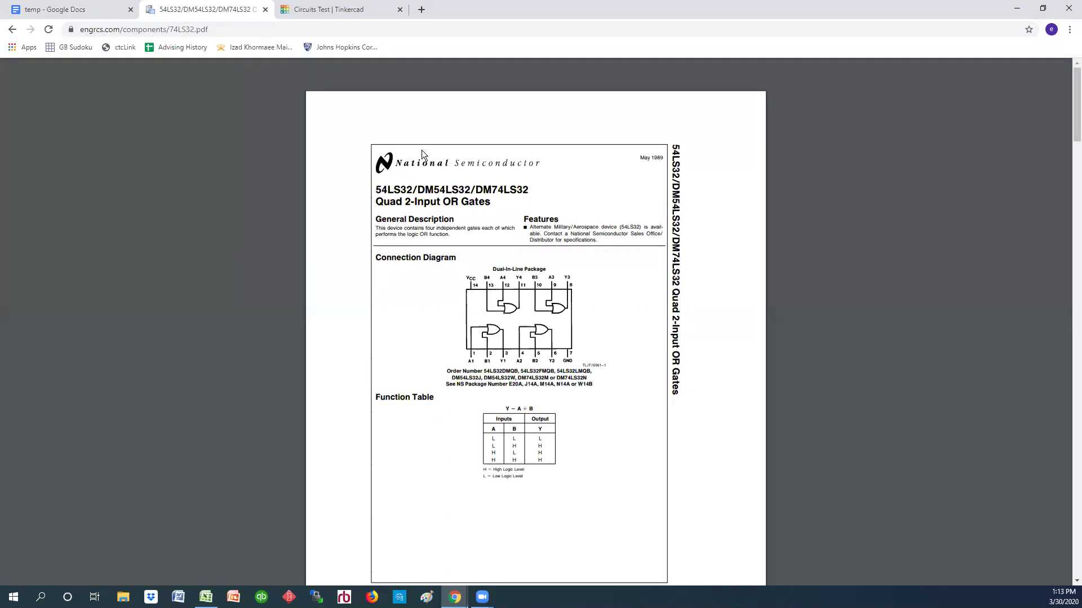
left_click(336, 12)
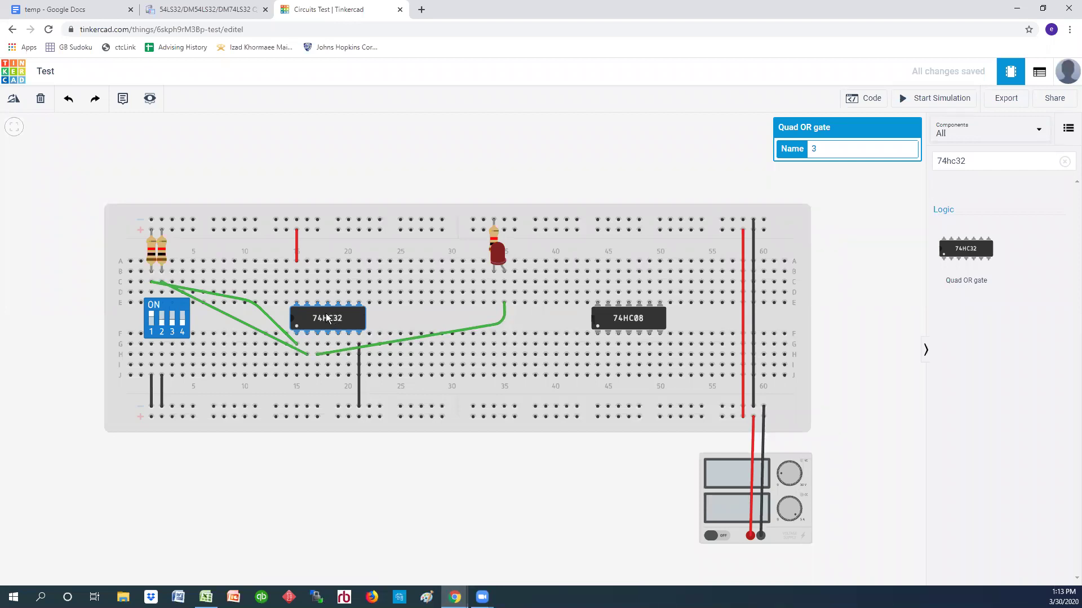
left_click(163, 324)
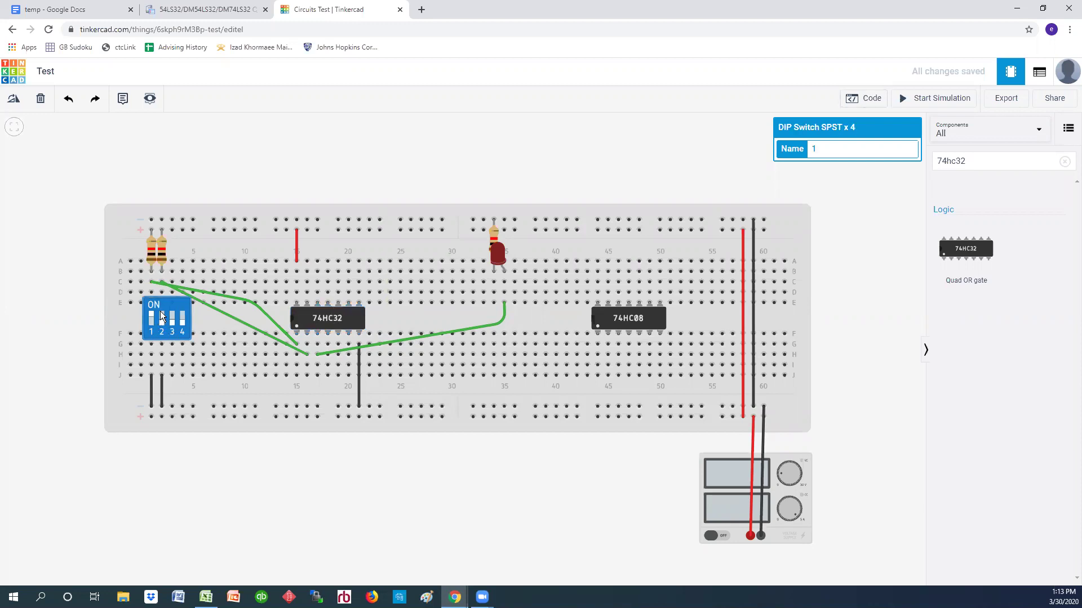
left_click_drag(163, 324, 161, 309)
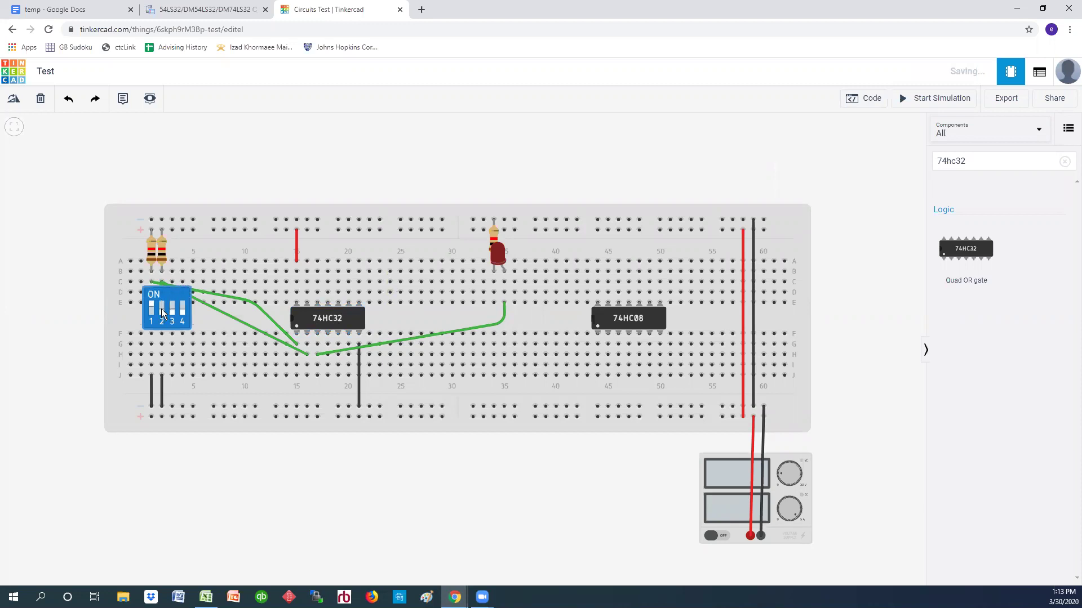
left_click(68, 100)
- Start the simulation and toggle DIP switches 1 and 2 to test the OR gate's input combinations against the LED
left_click(941, 100)
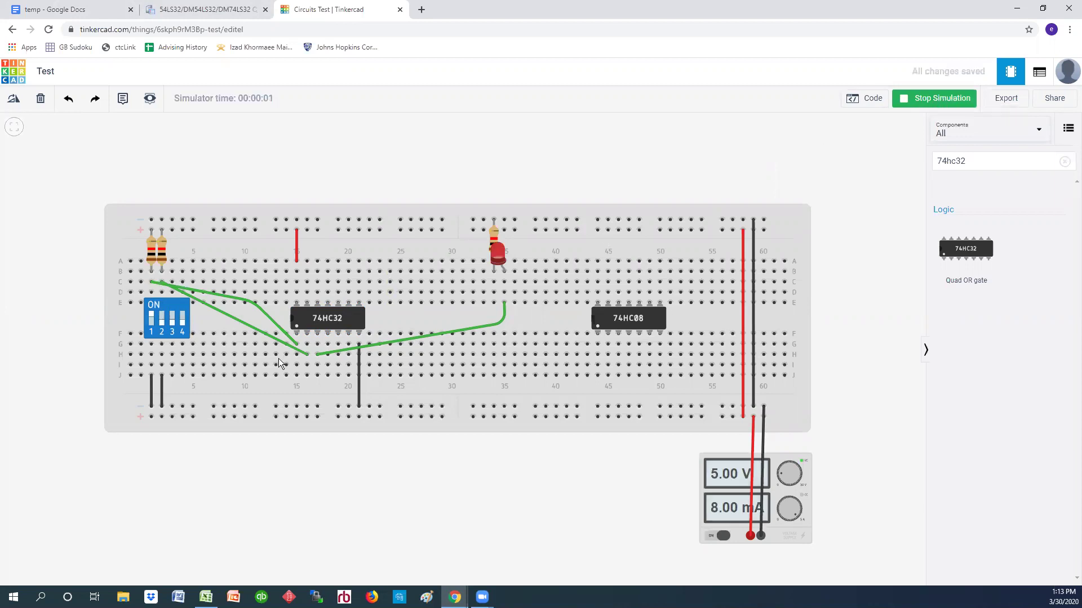
left_click(161, 314)
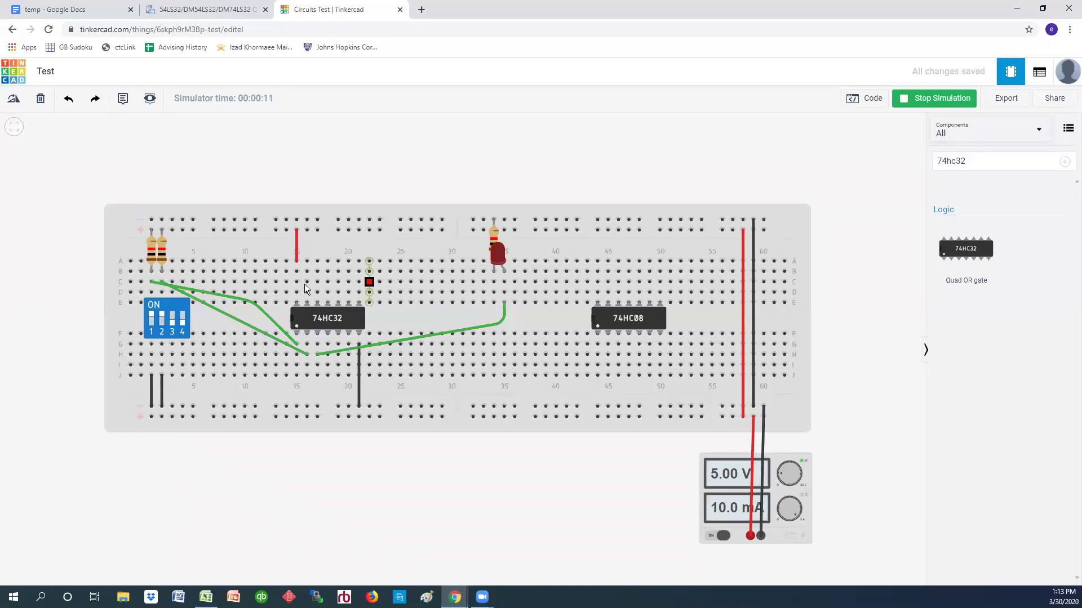
left_click(149, 321)
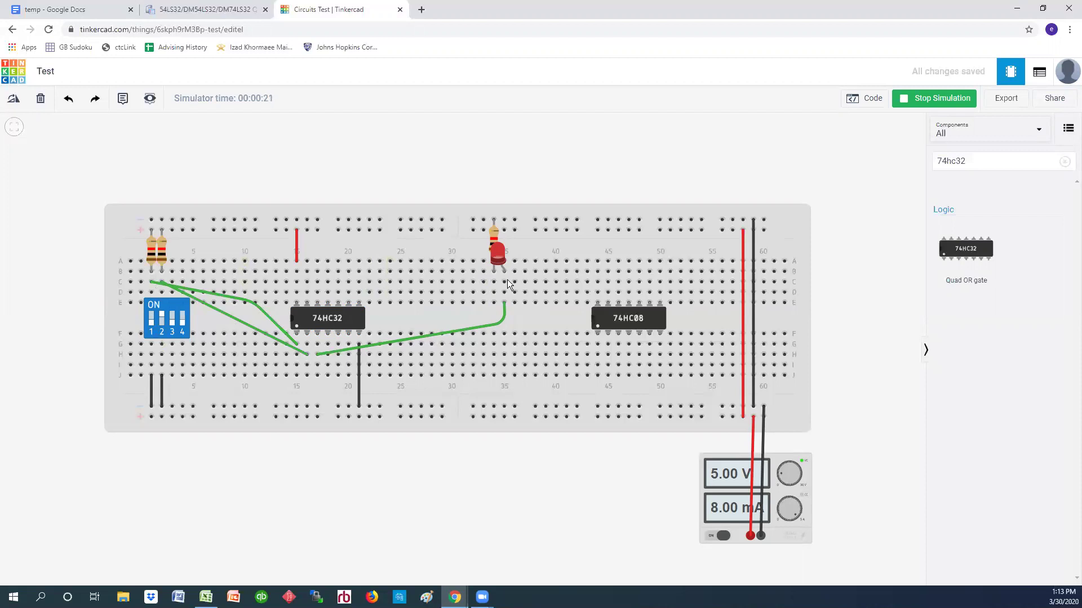
left_click(160, 321)
- Search the components for 74hc86, check the 74LS86 quad XOR datasheet's connection diagram and function table, and return to the circuit
left_click_drag(966, 161, 957, 161)
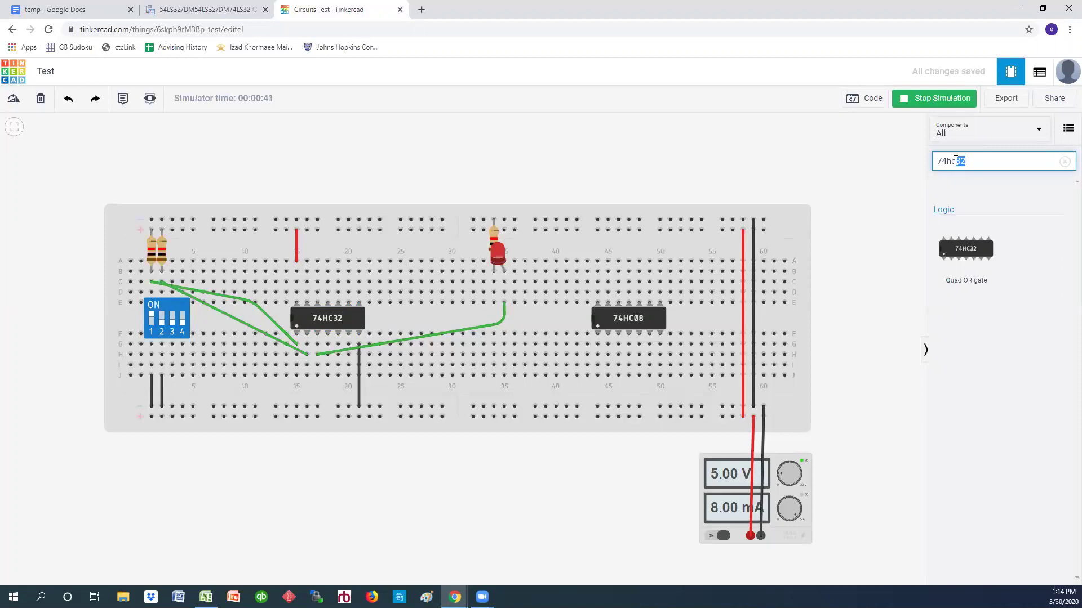
type("86")
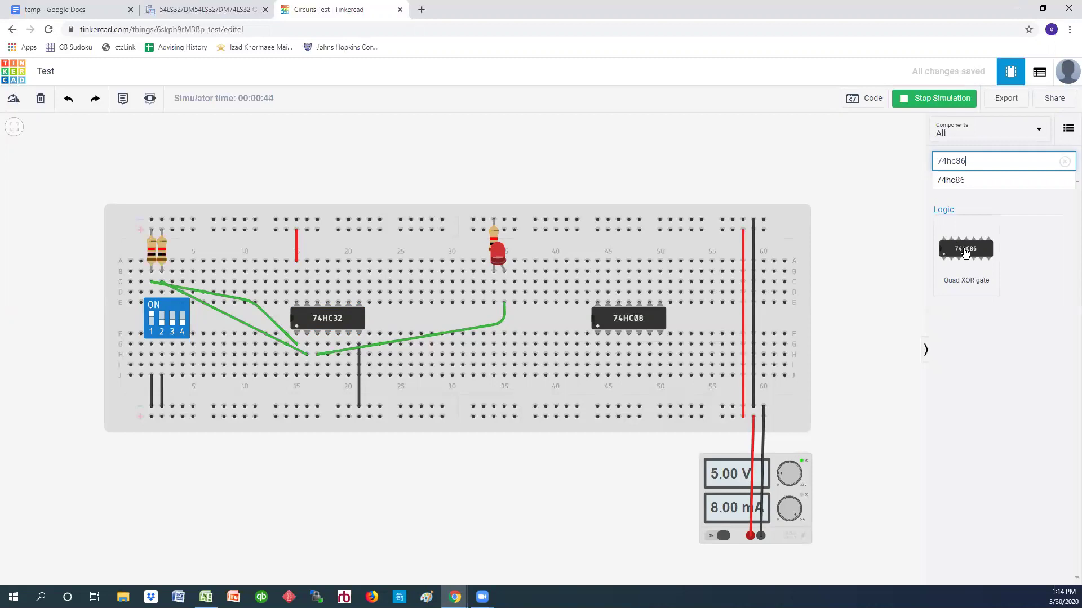
left_click(200, 9)
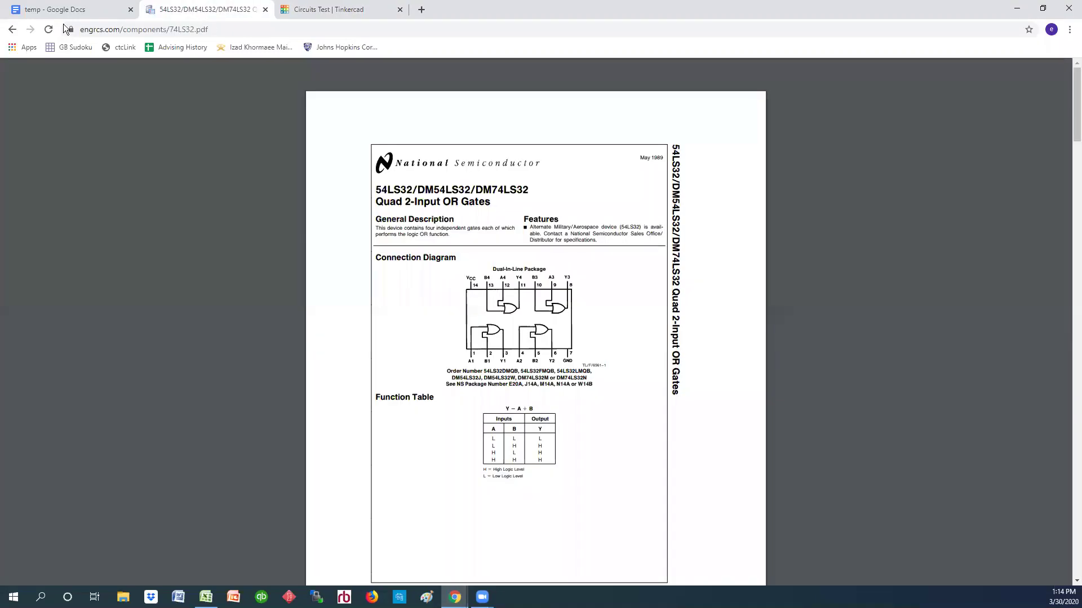
left_click(12, 29)
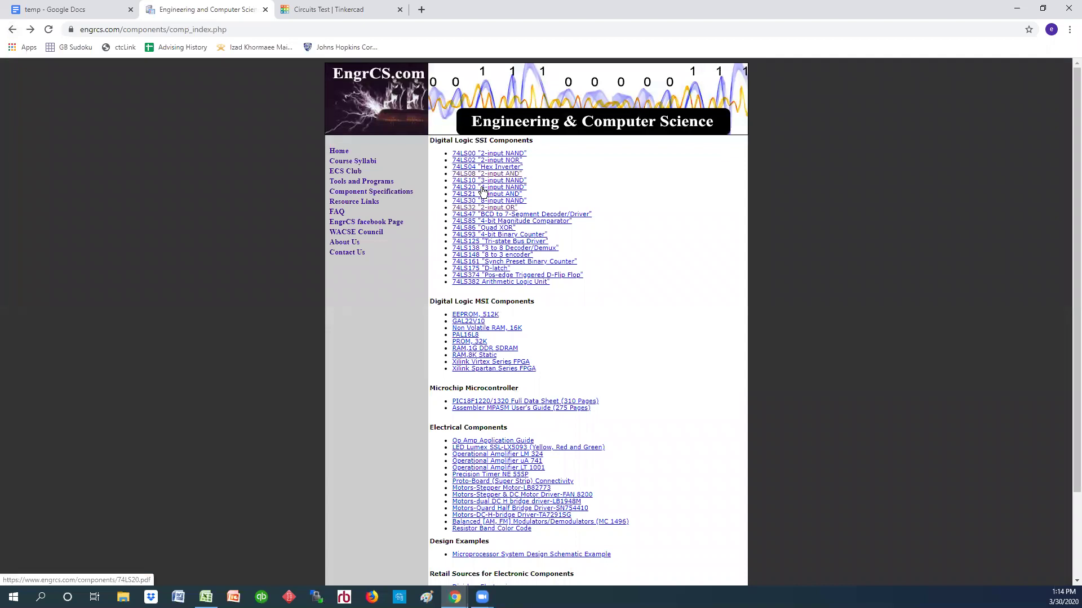
left_click(478, 229)
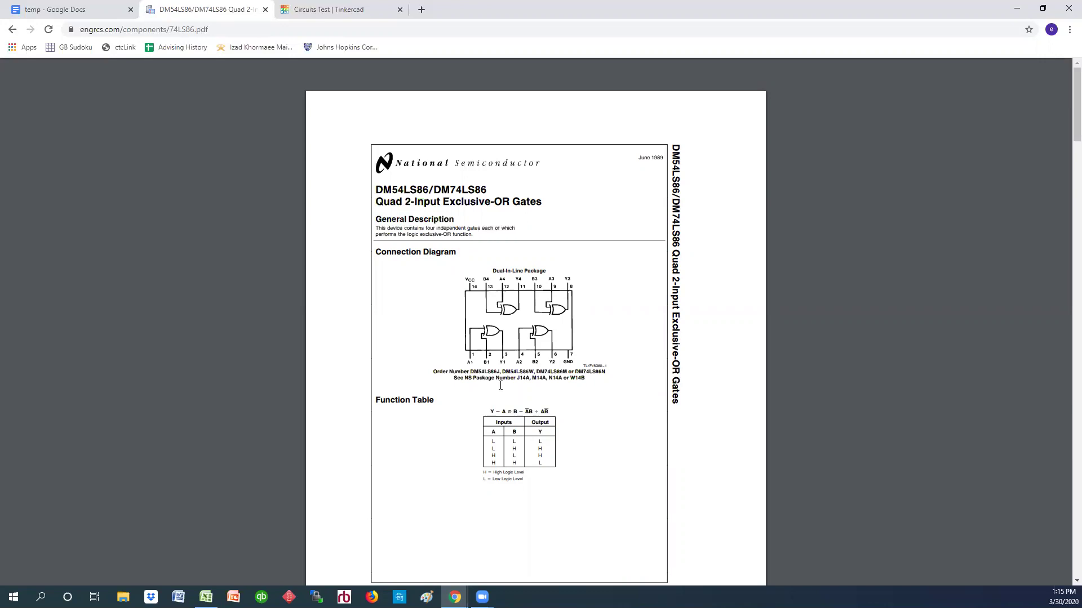
left_click(338, 10)
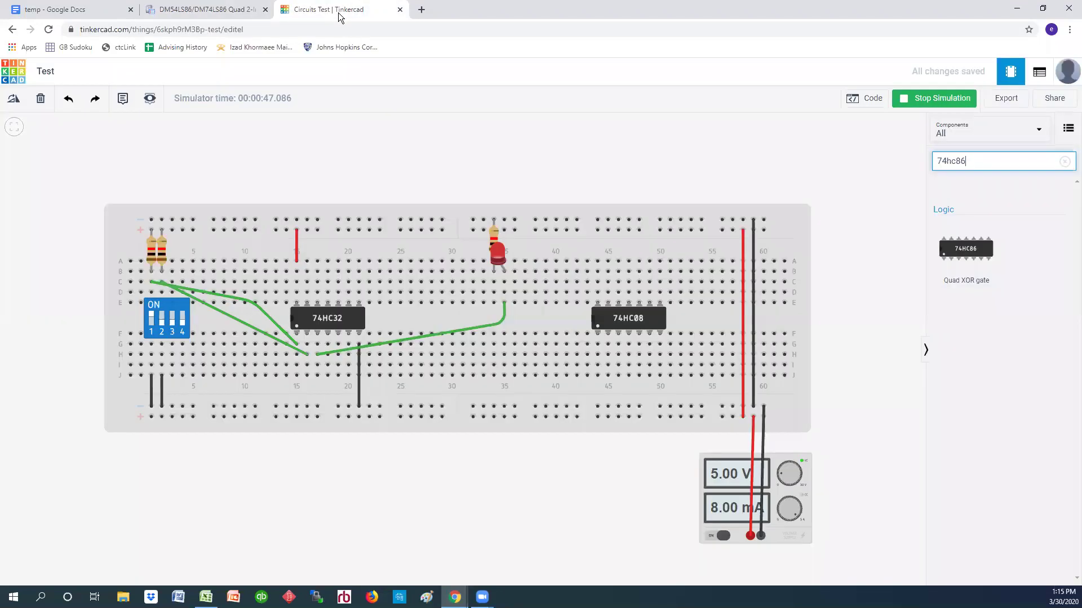